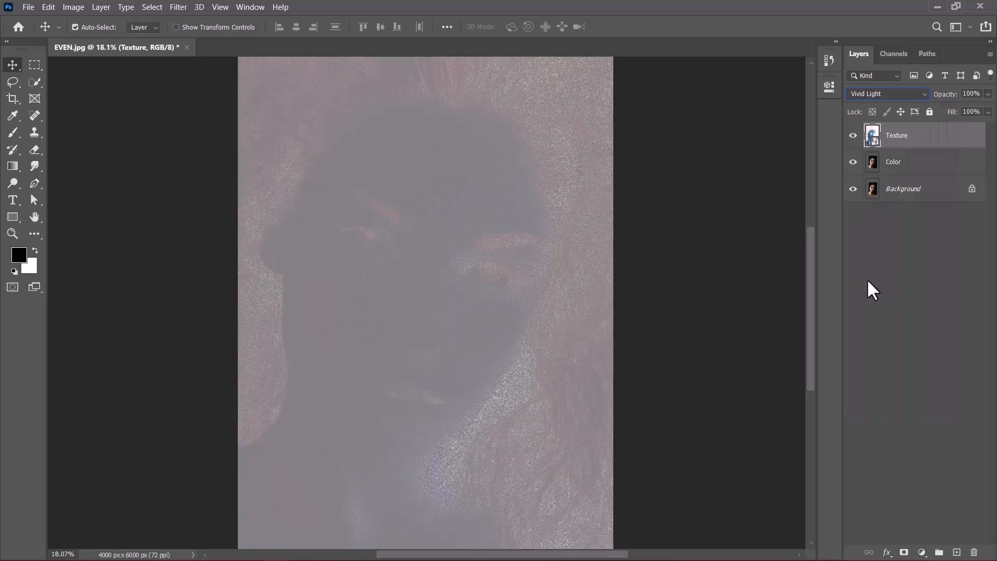
# Apply a Gaussian Blur with an 8.0-pixel radius to the Texture layer.
pyautogui.click(177, 7)
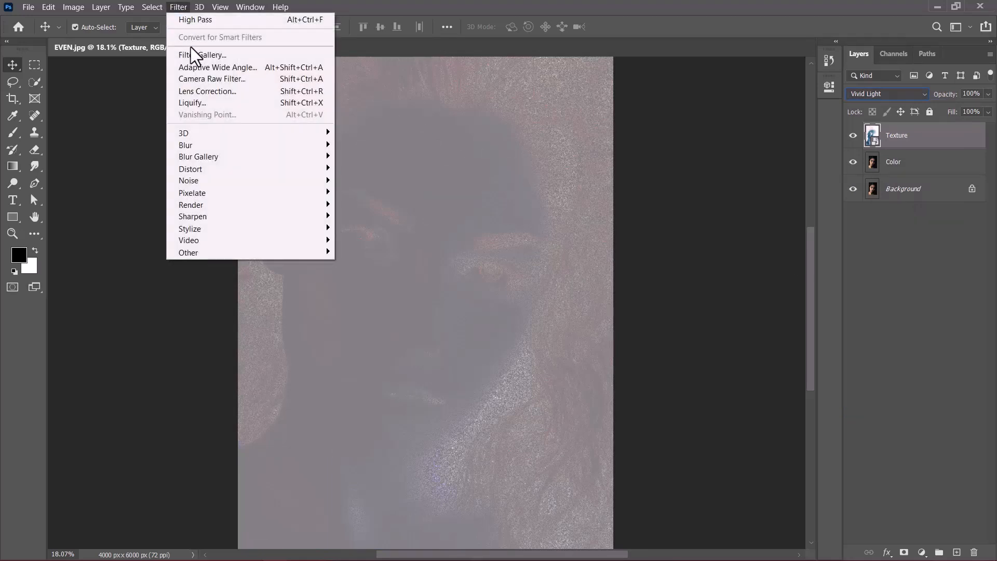
pyautogui.moveTo(219, 142)
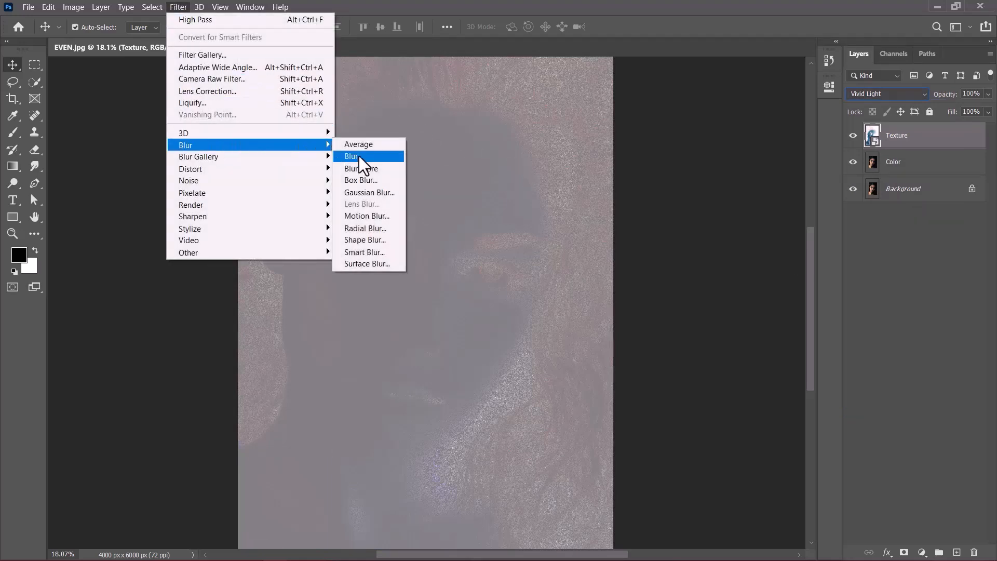
pyautogui.click(372, 192)
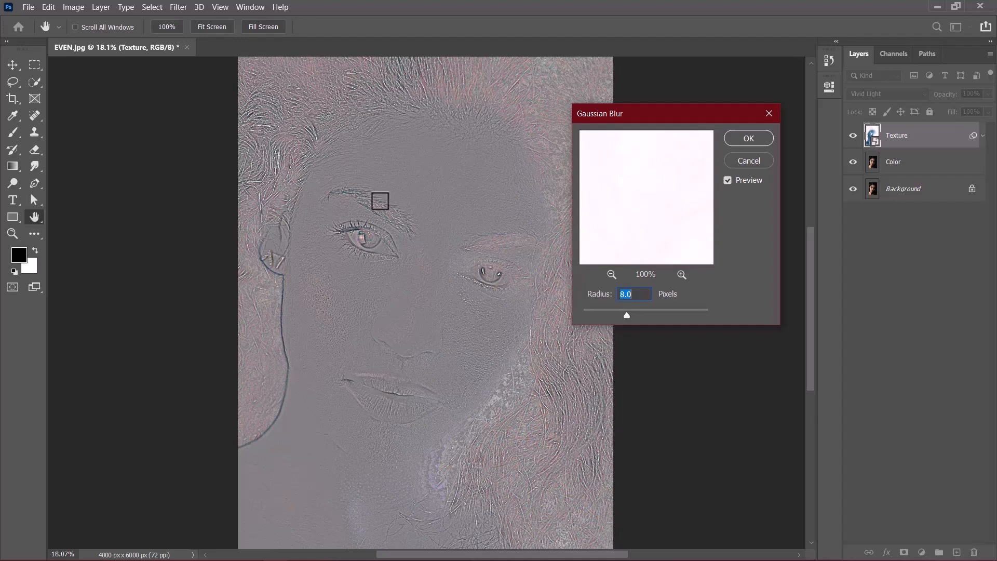
pyautogui.click(752, 141)
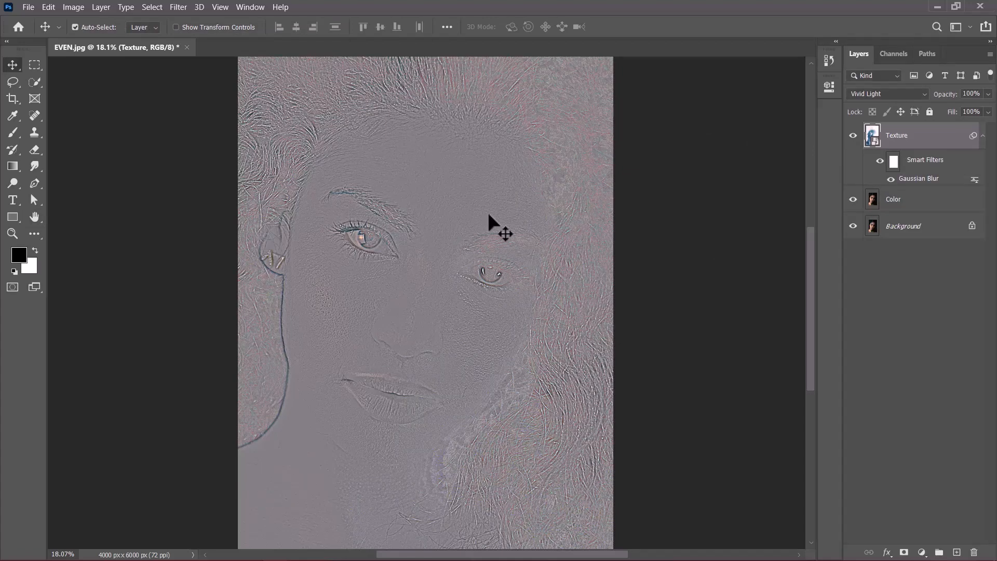
# Apply a High Pass filter to the Texture layer, accepting the preset radius.
pyautogui.click(179, 7)
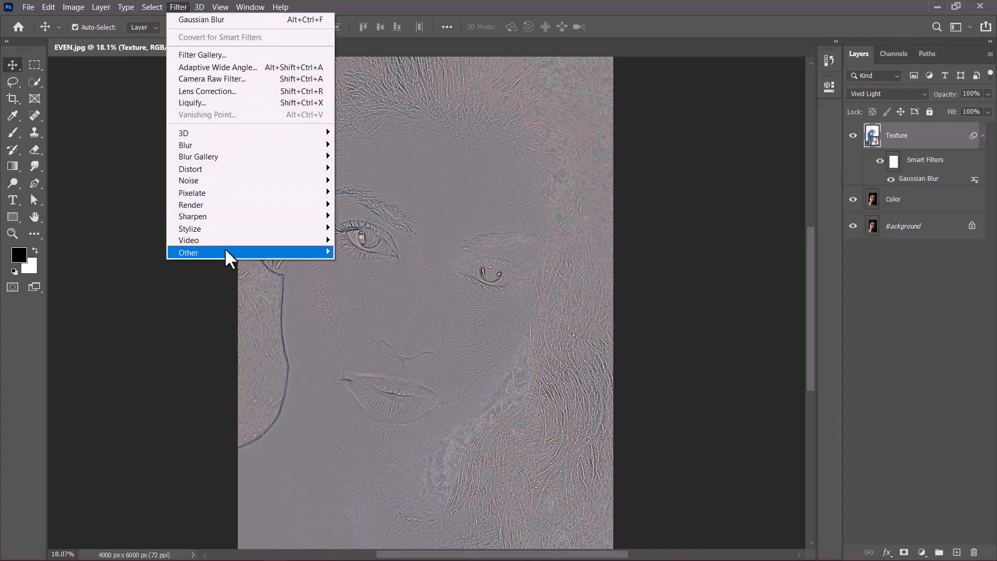
pyautogui.moveTo(225, 251)
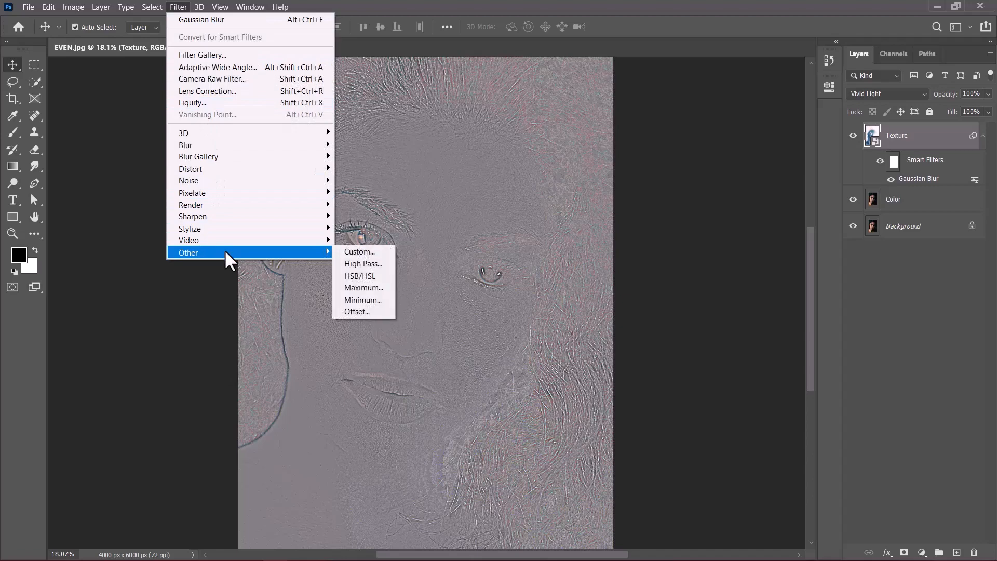
pyautogui.click(352, 266)
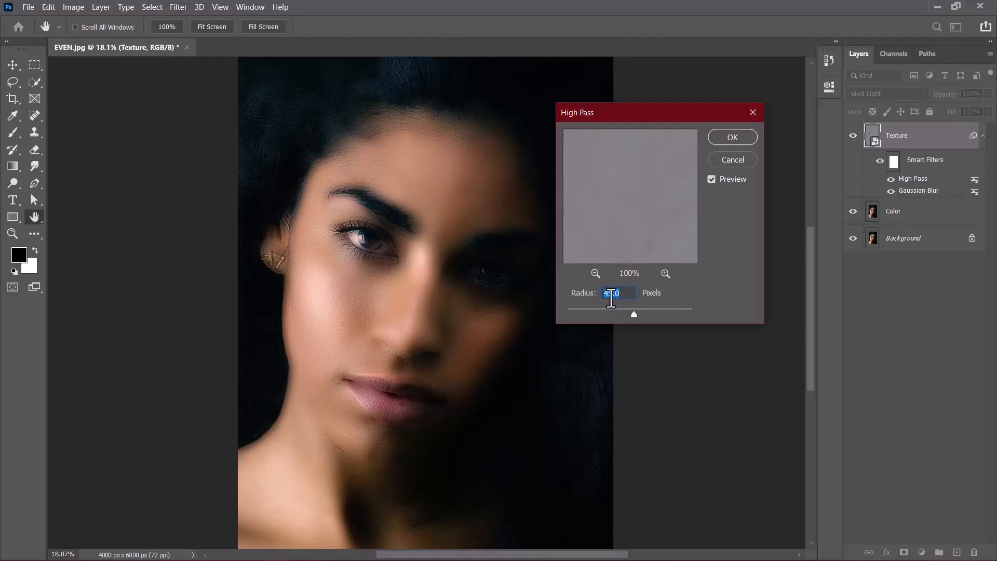
pyautogui.click(737, 139)
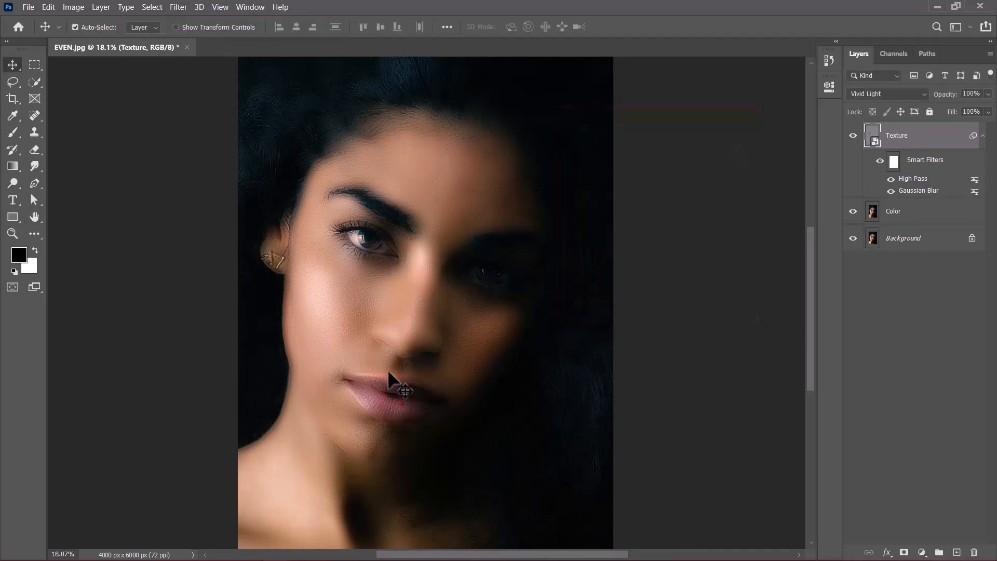
# Compare the skin around the eye, cheek and nose with the Texture layer hidden and shown.
pyautogui.scroll(6, 372, 228)
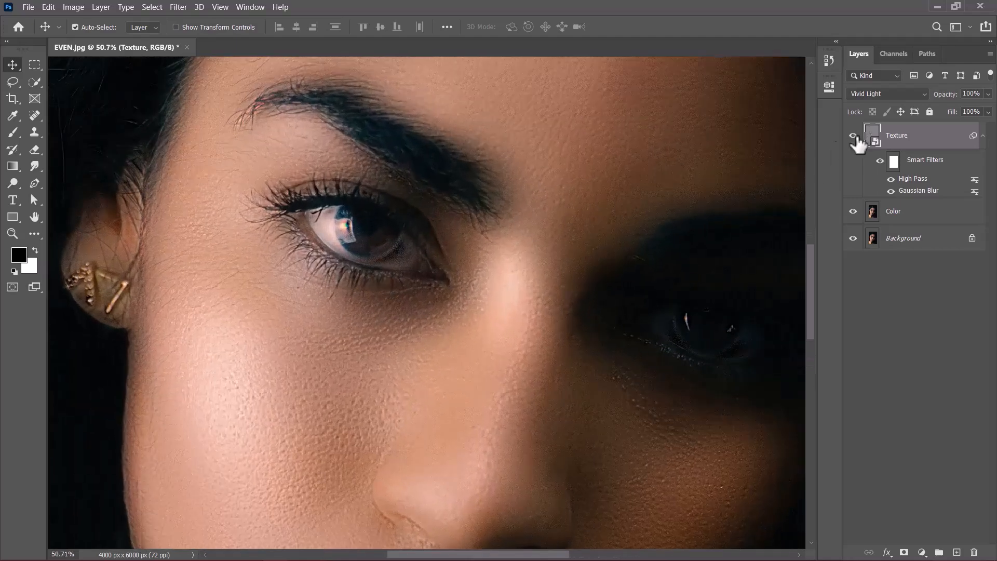
pyautogui.click(853, 136)
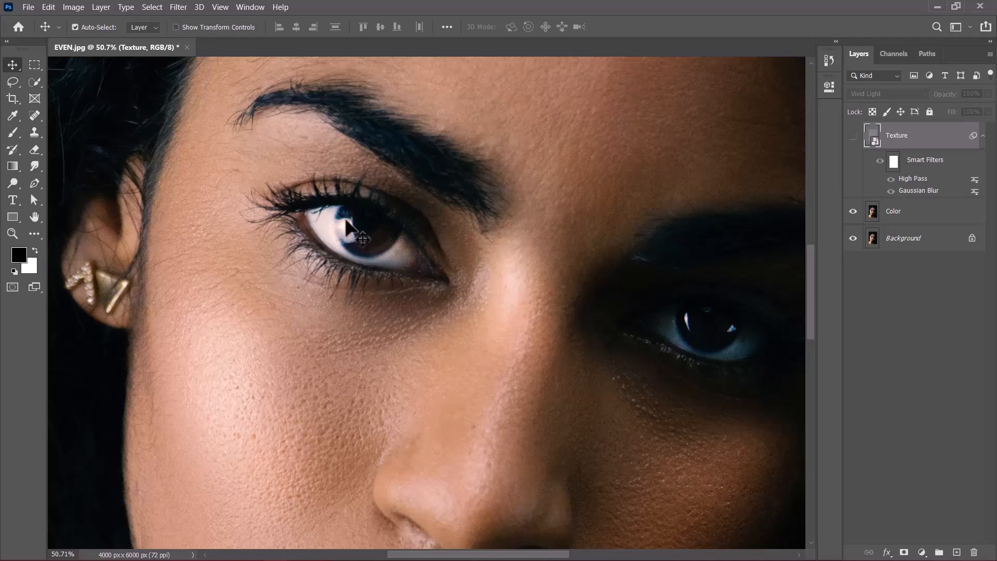
pyautogui.click(853, 137)
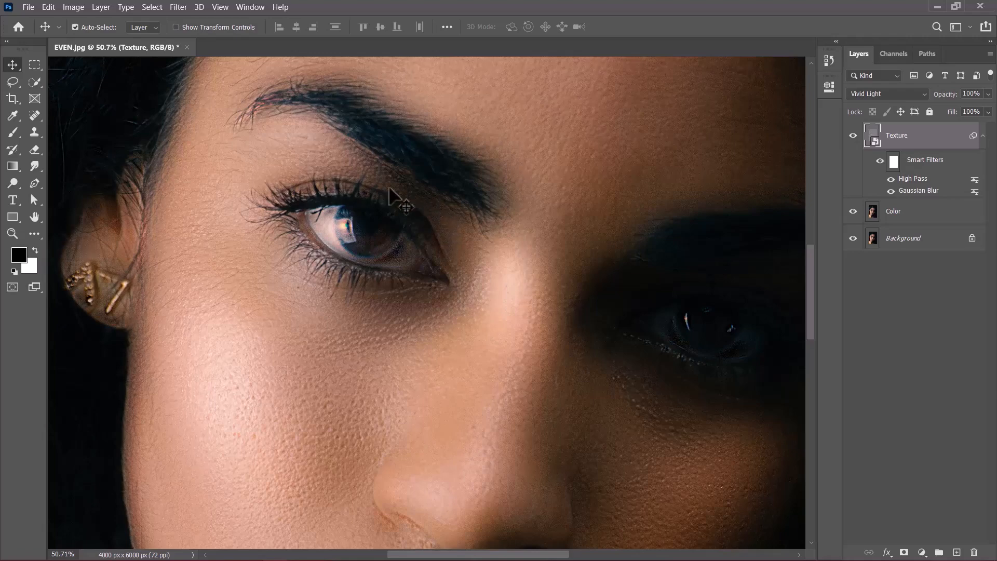
# Add a black layer mask to the Texture layer and choose the Soft Round Pressure Opacity and Flow brush.
pyautogui.click(983, 136)
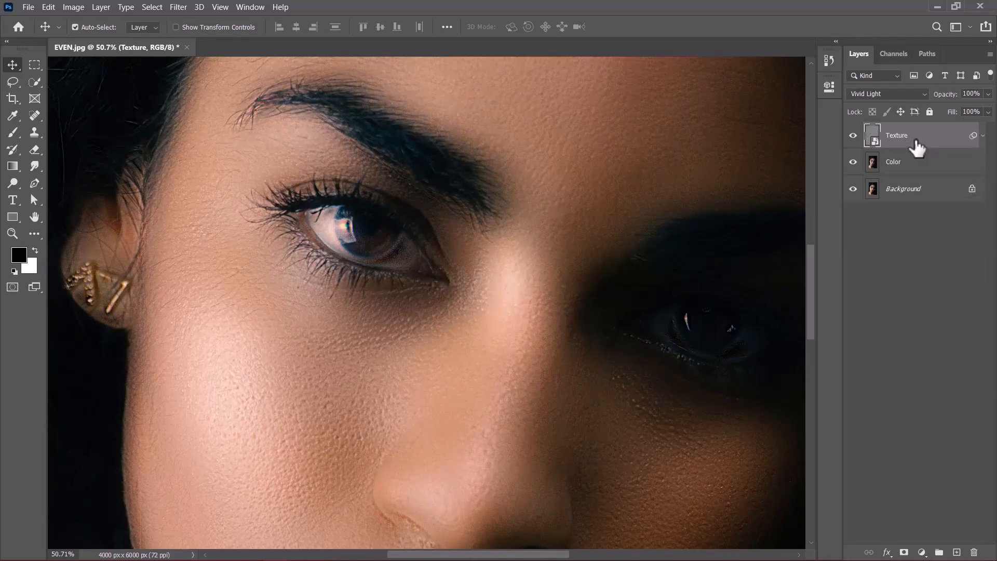
pyautogui.keyDown('alt'); pyautogui.click(904, 555); pyautogui.keyUp('alt')
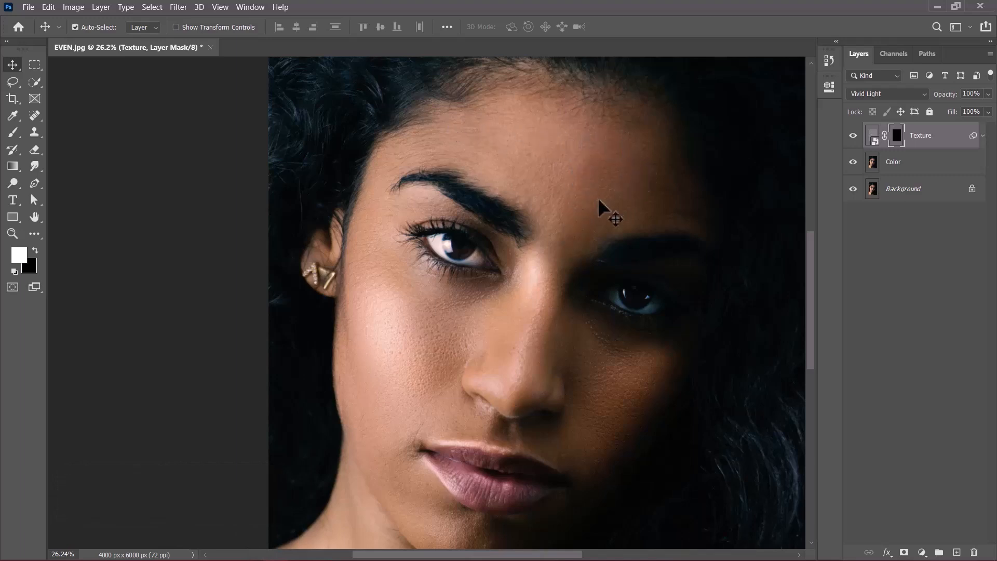
pyautogui.click(12, 132)
pyautogui.click(83, 27)
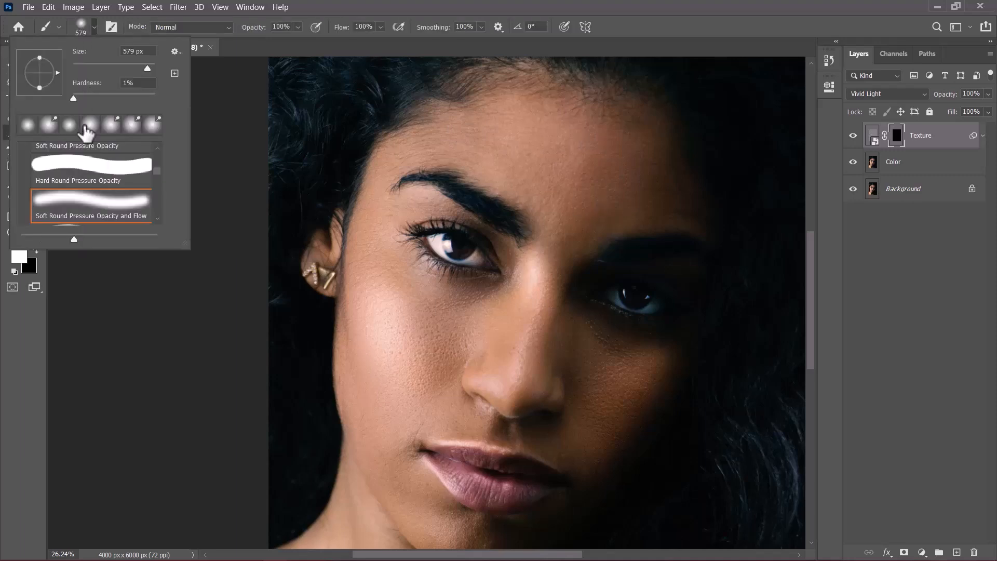
pyautogui.doubleClick(78, 202)
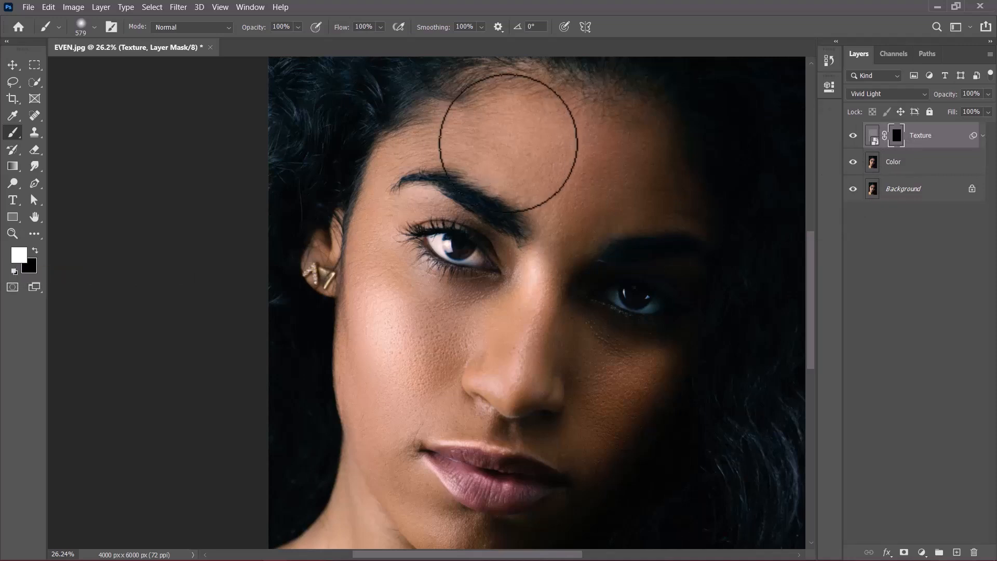
# Paint white on the Texture layer's mask over the forehead, cheeks, nose, chin and neck to reveal the skin smoothing.
pyautogui.scroll(2, 506, 140)
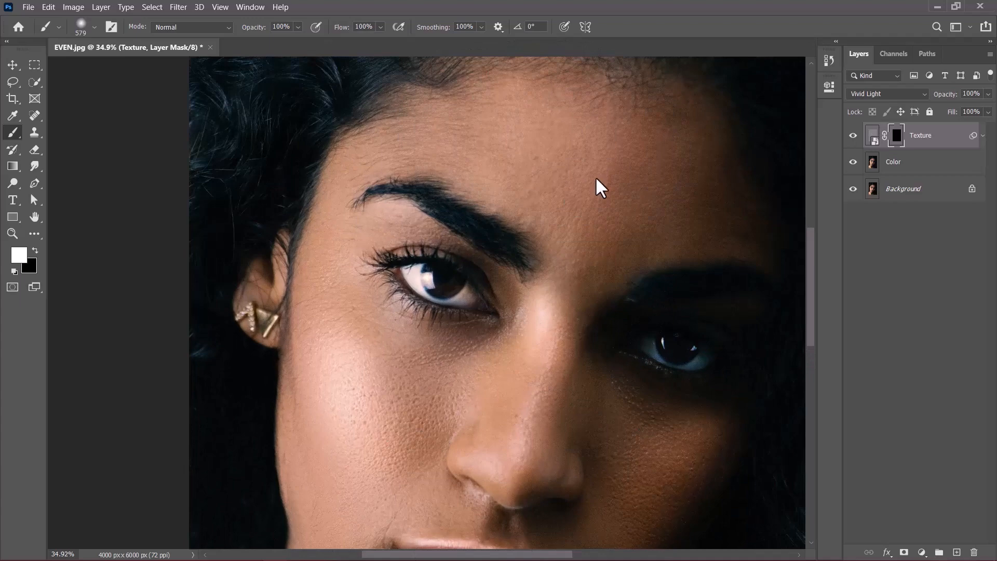
pyautogui.moveTo(597, 189)
pyautogui.mouseDown()
pyautogui.moveTo(516, 227)
pyautogui.moveTo(581, 172)
pyautogui.moveTo(590, 240)
pyautogui.moveTo(386, 202)
pyautogui.mouseUp()
pyautogui.moveTo(310, 313); pyautogui.dragTo(497, 212)
pyautogui.moveTo(483, 172); pyautogui.dragTo(445, 180)
pyautogui.moveTo(445, 224)
pyautogui.mouseDown()
pyautogui.moveTo(555, 336)
pyautogui.moveTo(473, 263)
pyautogui.moveTo(464, 460)
pyautogui.moveTo(639, 334)
pyautogui.moveTo(663, 256)
pyautogui.moveTo(397, 325)
pyautogui.mouseUp()
pyautogui.moveTo(337, 144); pyautogui.dragTo(395, 144)
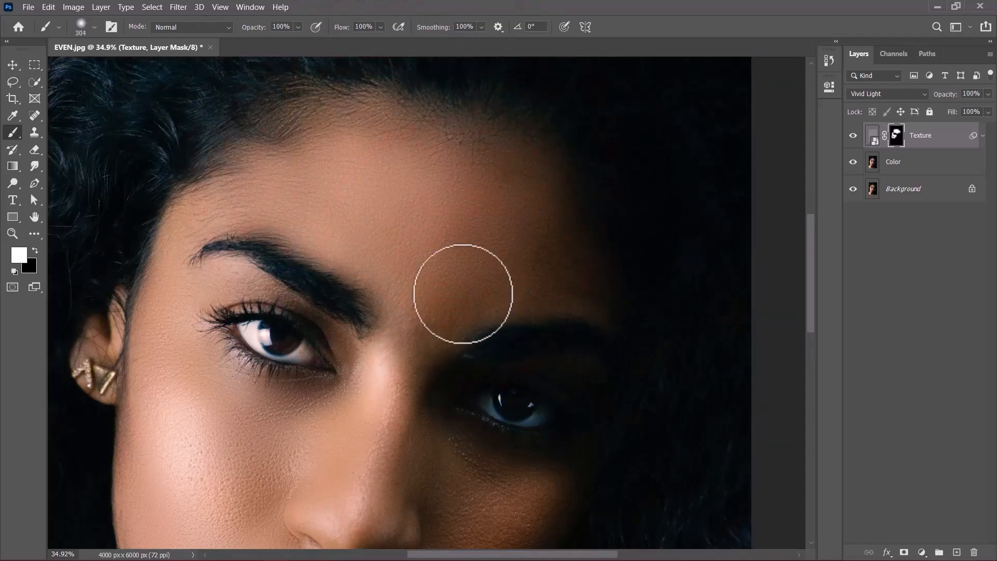
pyautogui.moveTo(400, 326); pyautogui.dragTo(387, 136)
pyautogui.moveTo(466, 308)
pyautogui.mouseDown()
pyautogui.moveTo(438, 336)
pyautogui.moveTo(480, 271)
pyautogui.moveTo(476, 406)
pyautogui.mouseUp()
pyautogui.moveTo(458, 419); pyautogui.dragTo(559, 156)
pyautogui.moveTo(459, 132)
pyautogui.mouseDown()
pyautogui.moveTo(463, 298)
pyautogui.moveTo(314, 208)
pyautogui.moveTo(274, 219)
pyautogui.moveTo(404, 282)
pyautogui.mouseUp()
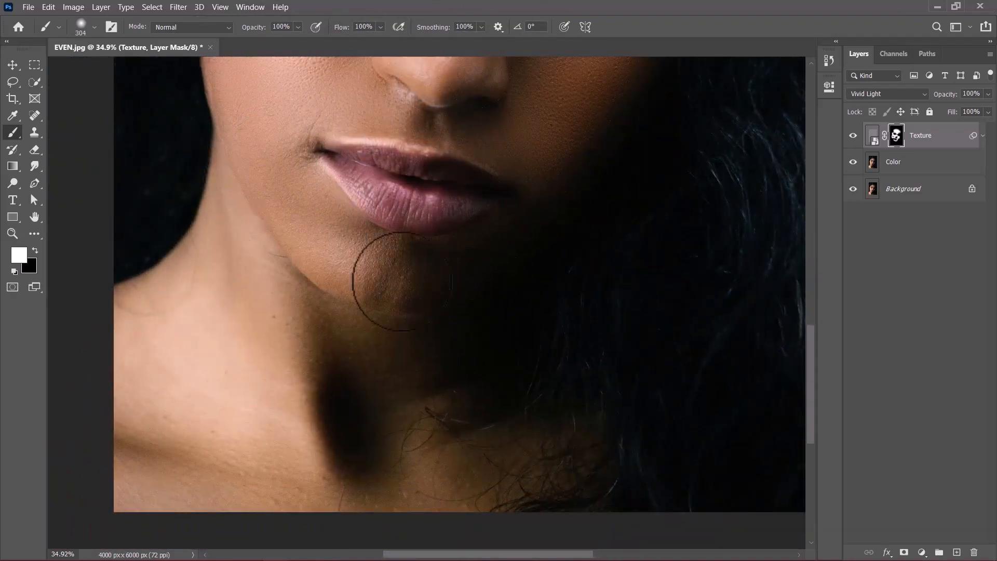
pyautogui.moveTo(245, 343); pyautogui.dragTo(229, 354)
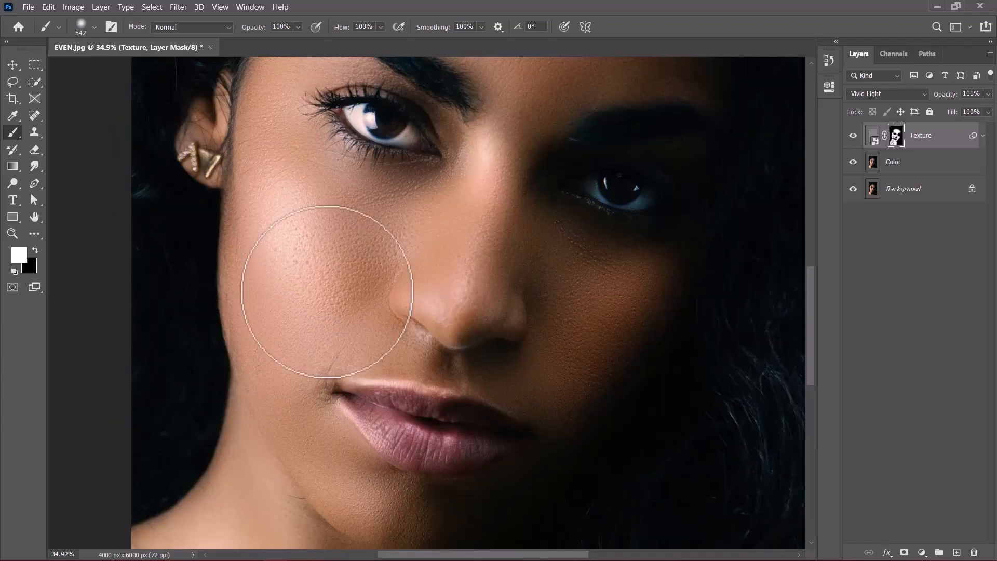
# Refine the white painting on the Texture mask along the cheek, jaw edge and lip area, undoing one stray stroke.
pyautogui.scroll(5, 405, 317)
pyautogui.moveTo(274, 274); pyautogui.dragTo(224, 275)
pyautogui.moveTo(224, 283); pyautogui.dragTo(233, 366)
pyautogui.hotkey('ctrl', 'z')
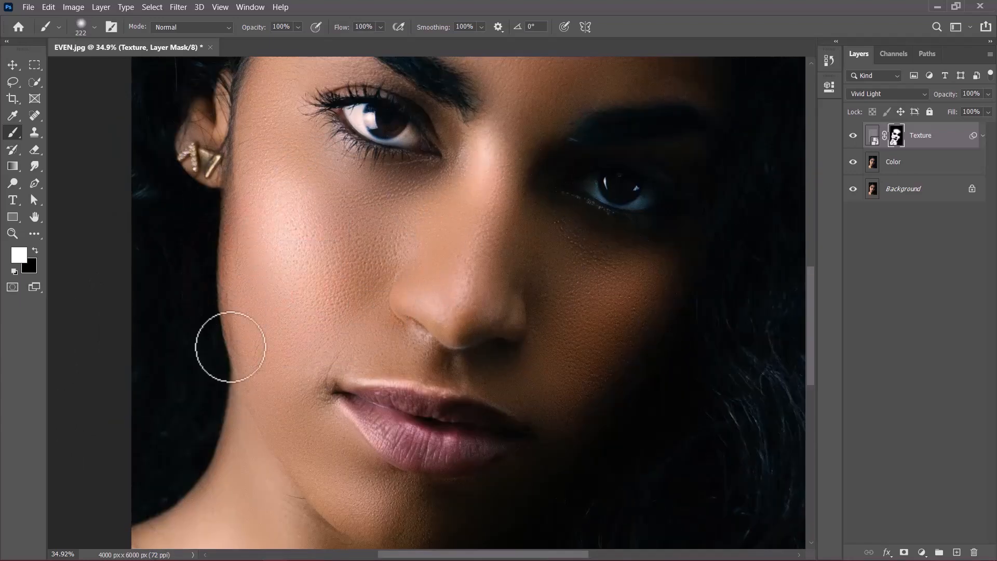
pyautogui.scroll(-4, 228, 346)
pyautogui.moveTo(386, 101); pyautogui.dragTo(349, 197)
pyautogui.scroll(3, 346, 197)
pyautogui.moveTo(313, 161); pyautogui.dragTo(357, 161)
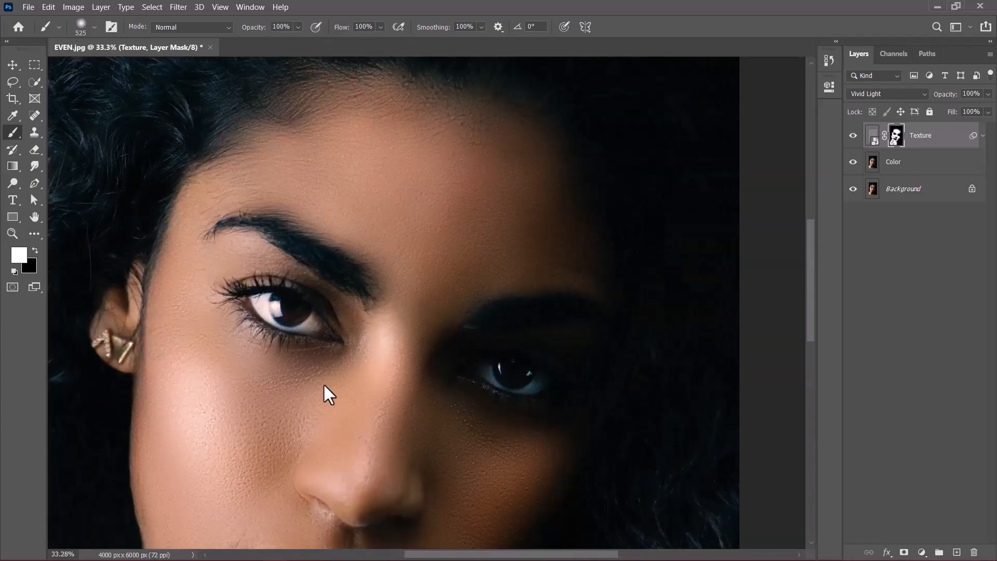
pyautogui.scroll(-5, 433, 452)
pyautogui.scroll(5, 362, 383)
pyautogui.moveTo(410, 352); pyautogui.dragTo(274, 353)
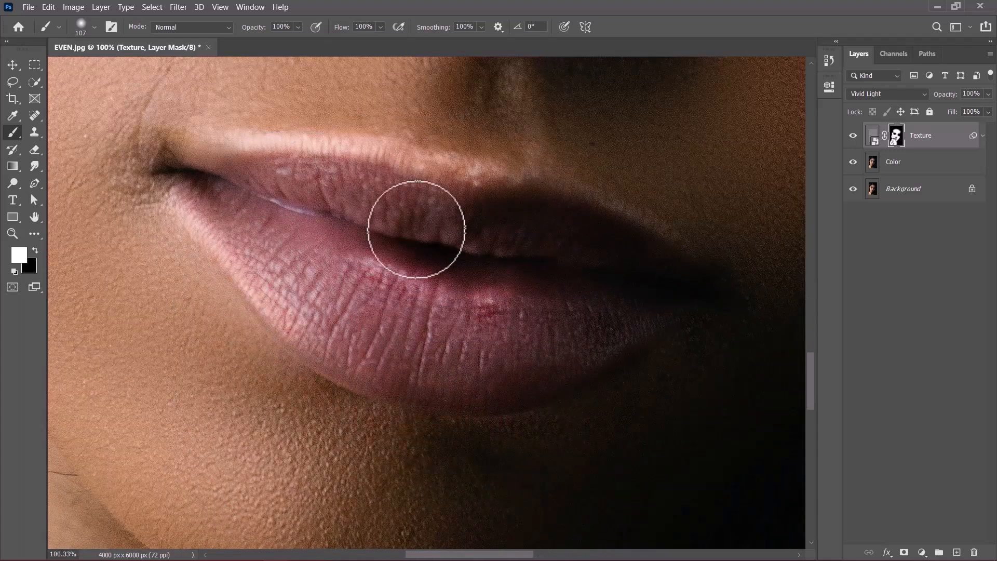
pyautogui.scroll(-4, 285, 247)
pyautogui.scroll(-5, 290, 278)
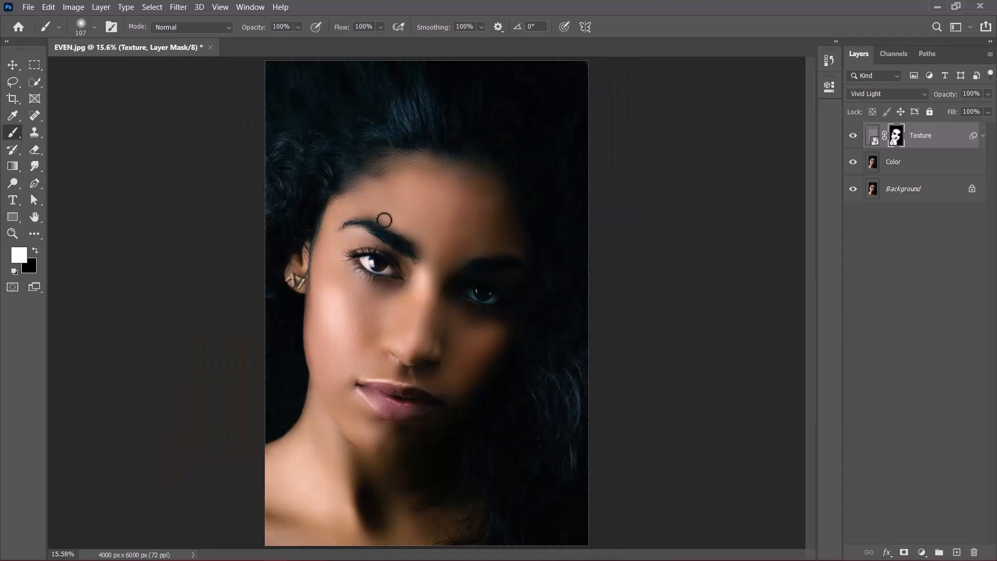
pyautogui.scroll(1, 350, 312)
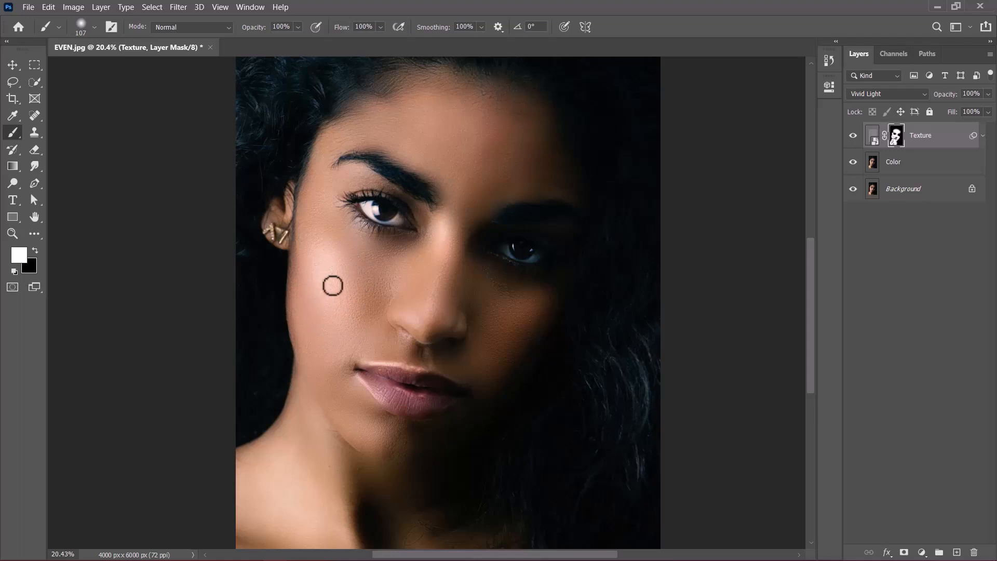
# Add a Curves adjustment layer and brighten the image by raising the tone sampled from the lit cheek.
pyautogui.click(922, 553)
pyautogui.click(914, 384)
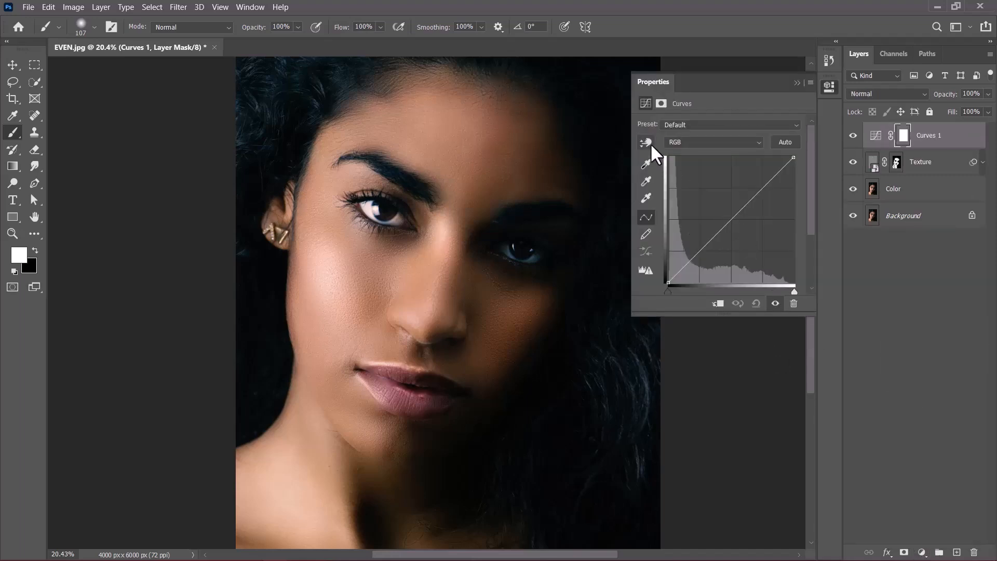
pyautogui.click(651, 145)
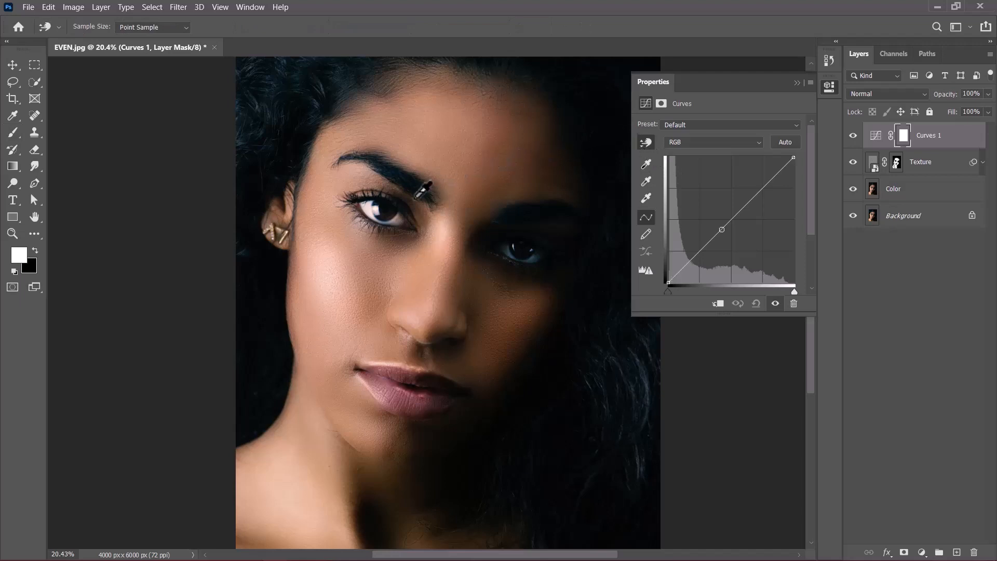
pyautogui.click(332, 264)
pyautogui.moveTo(332, 263); pyautogui.dragTo(337, 252)
pyautogui.click(797, 81)
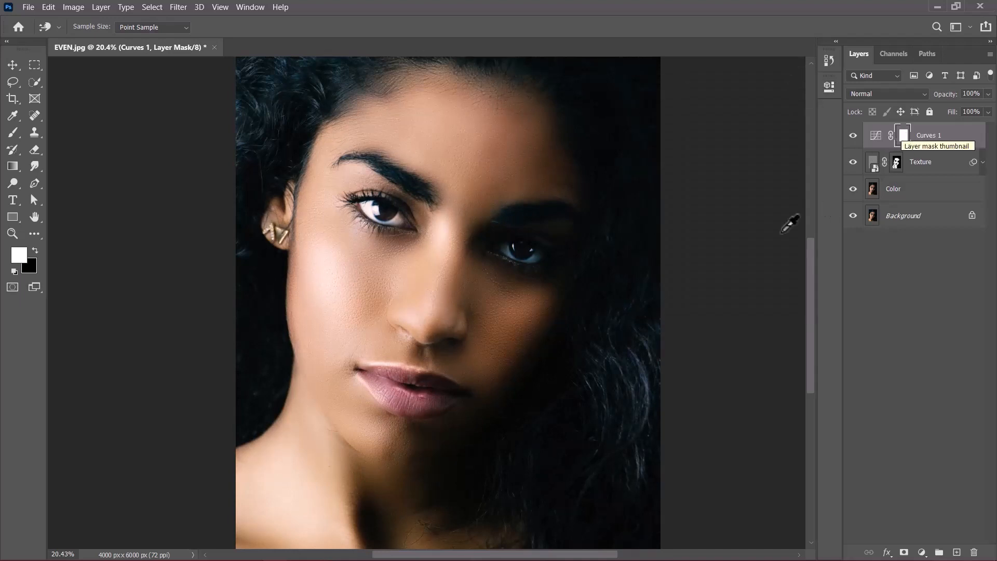
# Invert the Curves layer's mask to black and enlarge the brush to 819 px.
pyautogui.hotkey('ctrl', 'i')
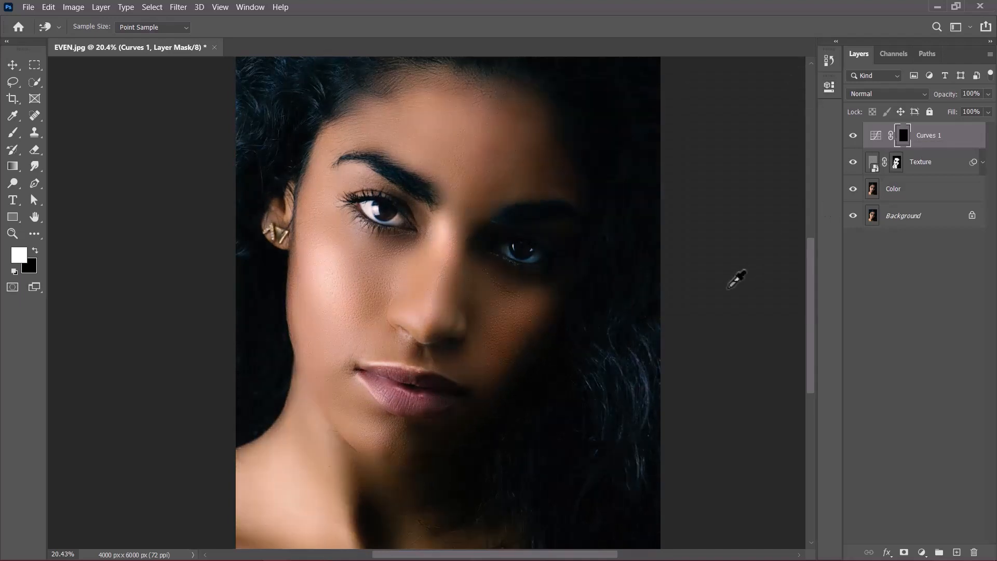
pyautogui.click(13, 133)
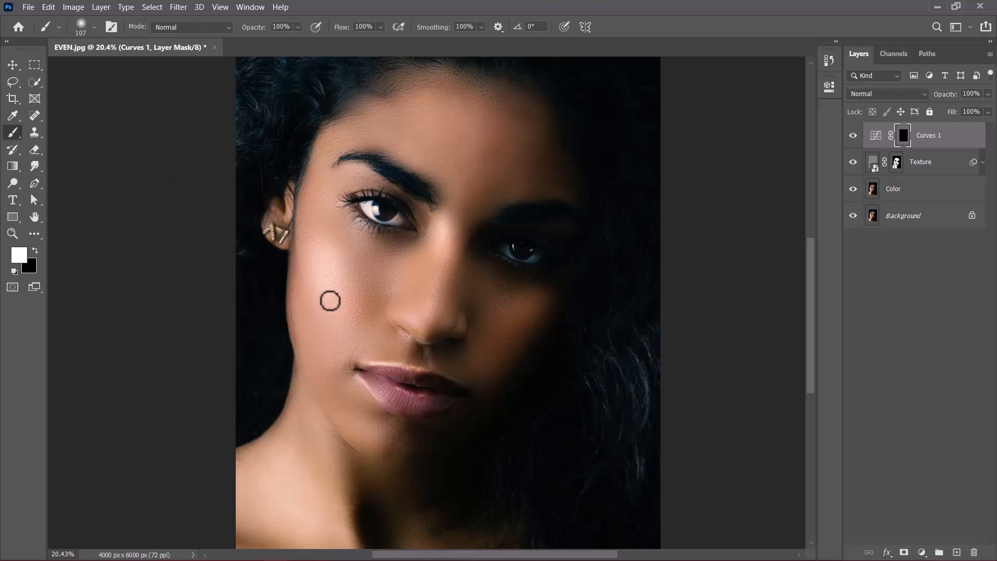
pyautogui.press(']')
pyautogui.press(']')
pyautogui.press(']')
pyautogui.press(']')
pyautogui.press(']')
pyautogui.press(']')
pyautogui.press(']')
pyautogui.press(']')
pyautogui.press(']')
pyautogui.press(']')
pyautogui.press(']')
pyautogui.press(']')
pyautogui.press(']')
pyautogui.press(']')
pyautogui.press(']')
pyautogui.click(343, 271)
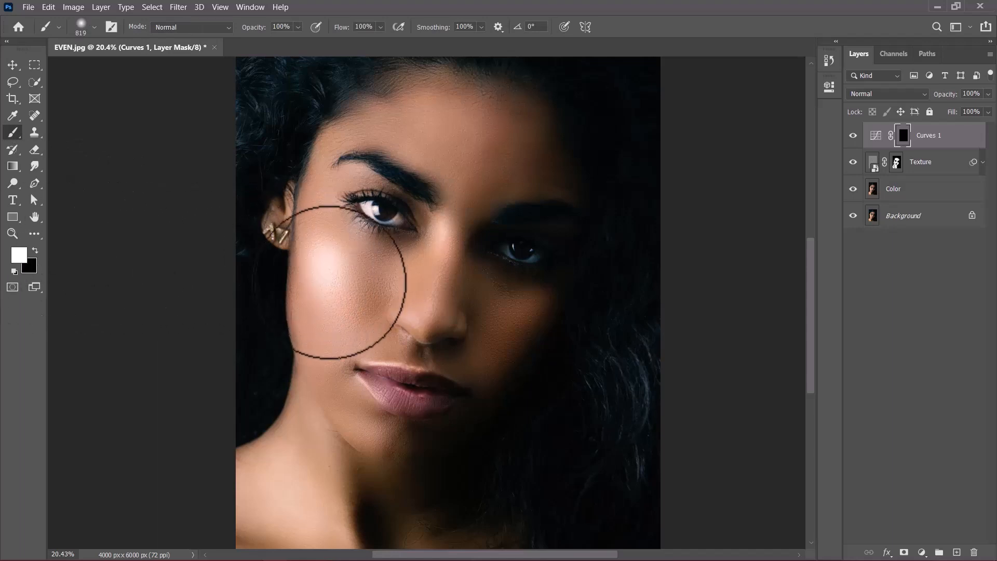
pyautogui.click(338, 264)
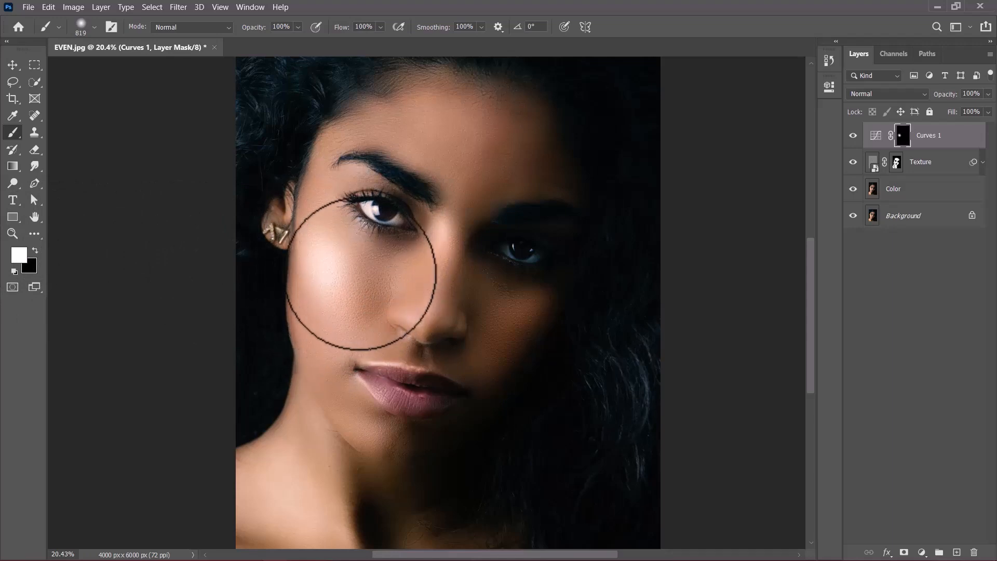
pyautogui.hotkey('ctrl', 'z')
pyautogui.hotkey('ctrl', 'z')
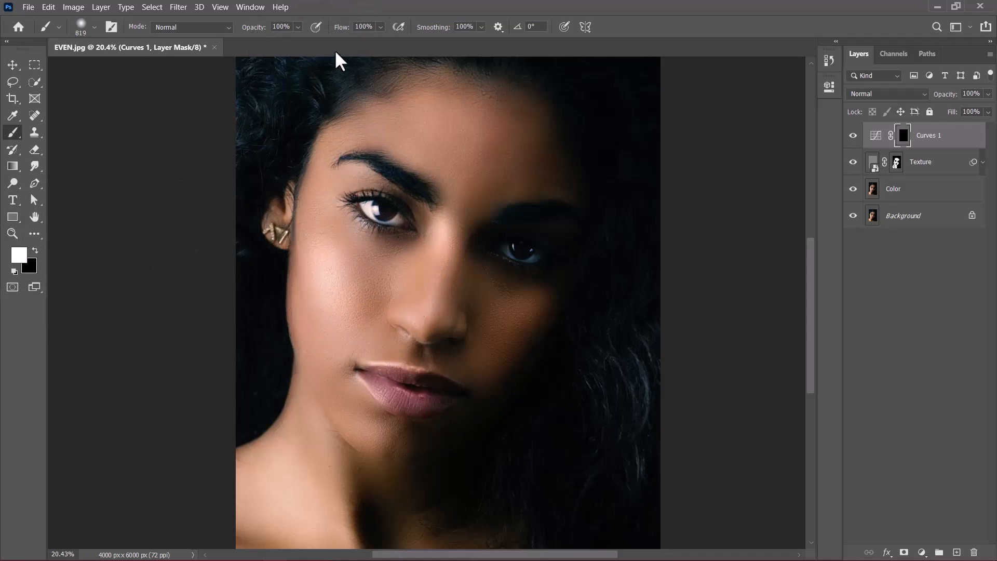
# Set the brush flow to 50%, paint white on the Curves mask over the face and upper hair, and switch the foreground to black.
pyautogui.moveTo(344, 32); pyautogui.dragTo(311, 40)
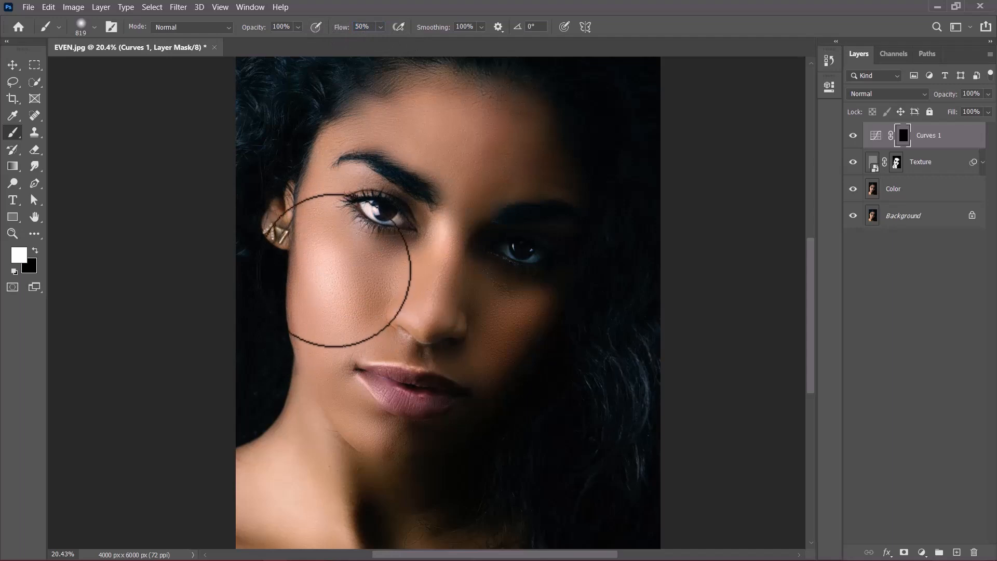
pyautogui.moveTo(348, 280)
pyautogui.mouseDown()
pyautogui.moveTo(348, 242)
pyautogui.moveTo(347, 291)
pyautogui.moveTo(337, 276)
pyautogui.moveTo(452, 129)
pyautogui.moveTo(382, 127)
pyautogui.moveTo(461, 113)
pyautogui.mouseUp()
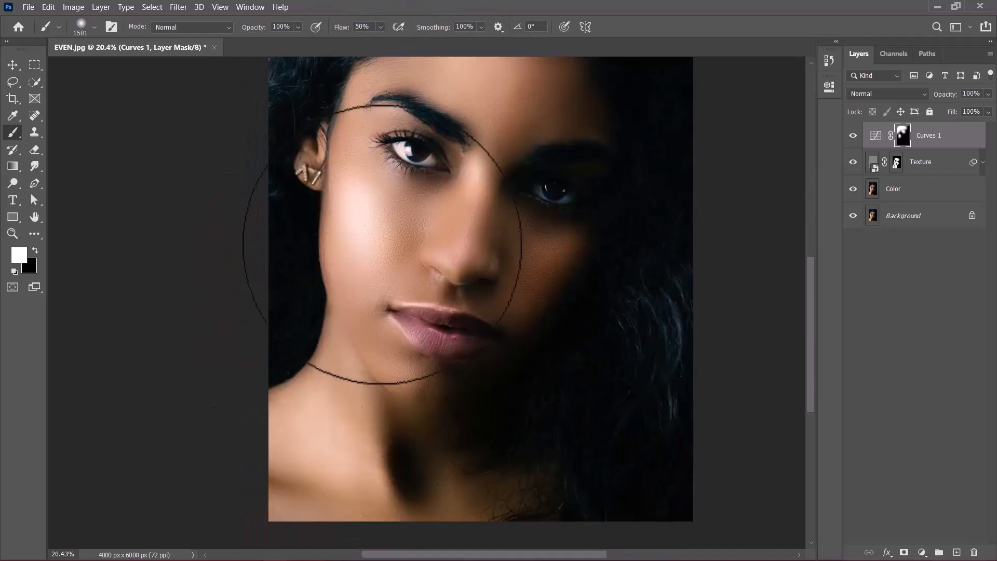
pyautogui.moveTo(452, 229); pyautogui.dragTo(357, 229)
pyautogui.moveTo(340, 371)
pyautogui.mouseDown()
pyautogui.moveTo(343, 456)
pyautogui.moveTo(272, 477)
pyautogui.moveTo(348, 487)
pyautogui.moveTo(317, 407)
pyautogui.mouseUp()
pyautogui.press('x')
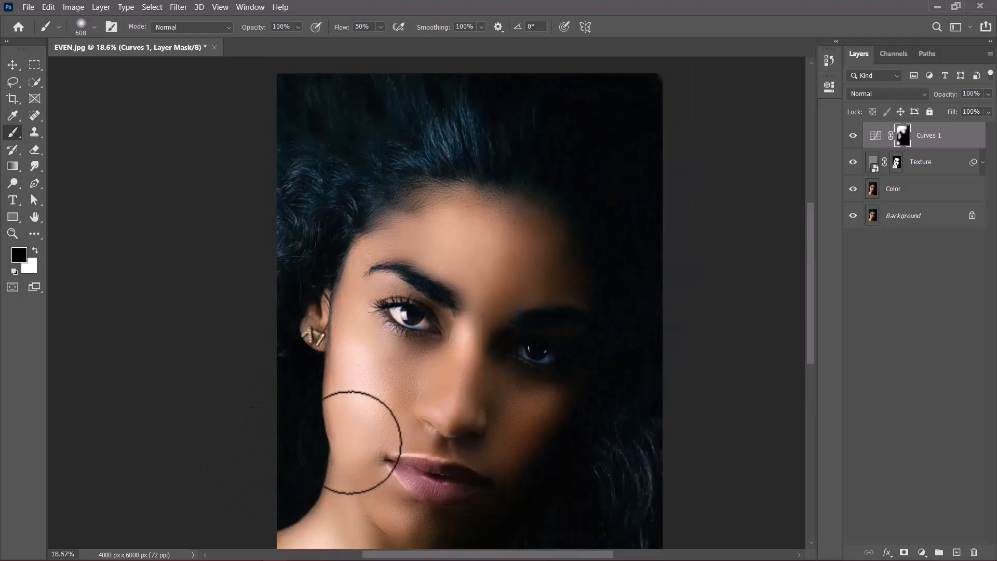
# Switch the foreground colour to white and rename the Curves 1 layer as Highlights.
pyautogui.scroll(1, 356, 423)
pyautogui.press('x')
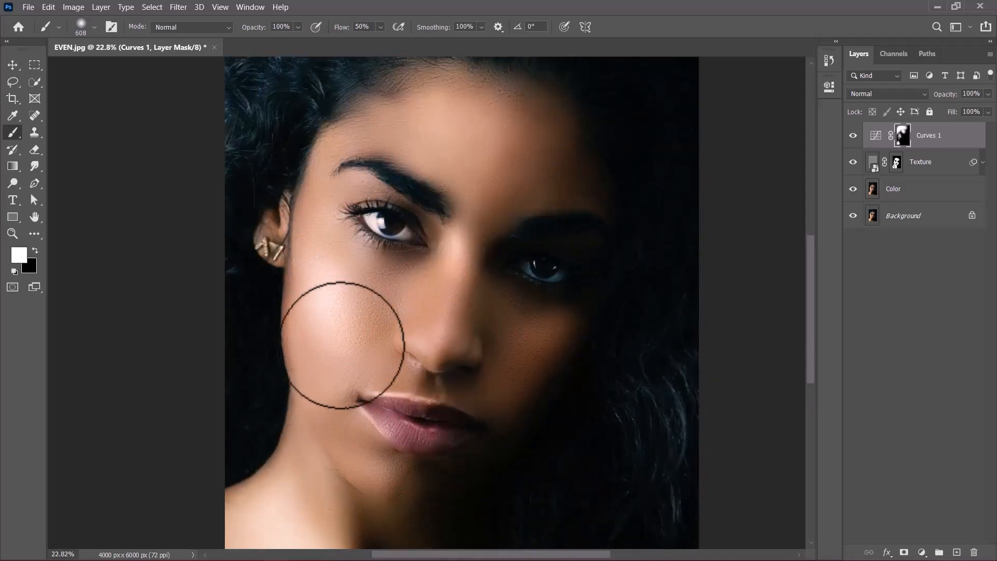
pyautogui.scroll(-1, 317, 322)
pyautogui.scroll(-1, 343, 363)
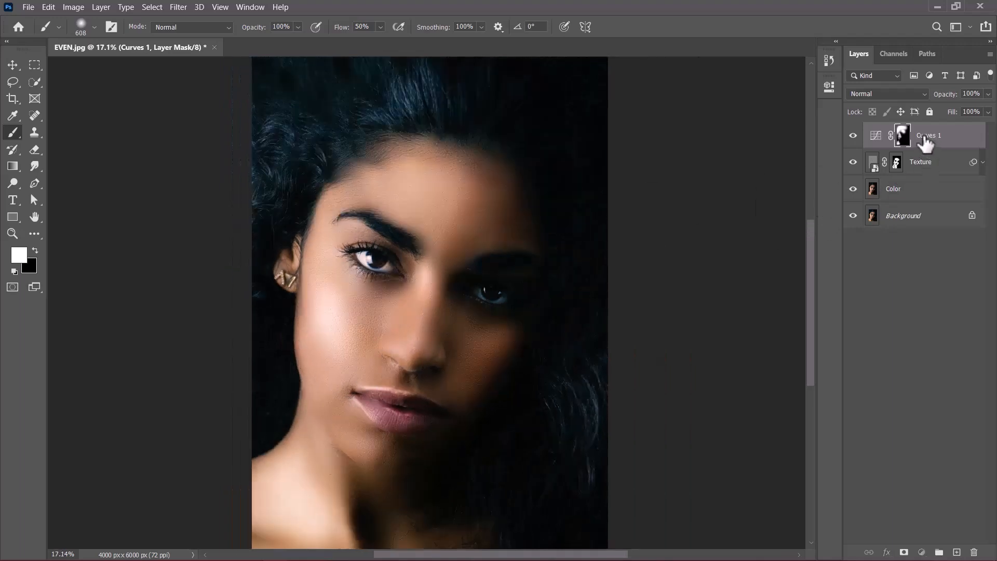
pyautogui.doubleClick(927, 137)
pyautogui.write('Highlights')
pyautogui.press('Return')
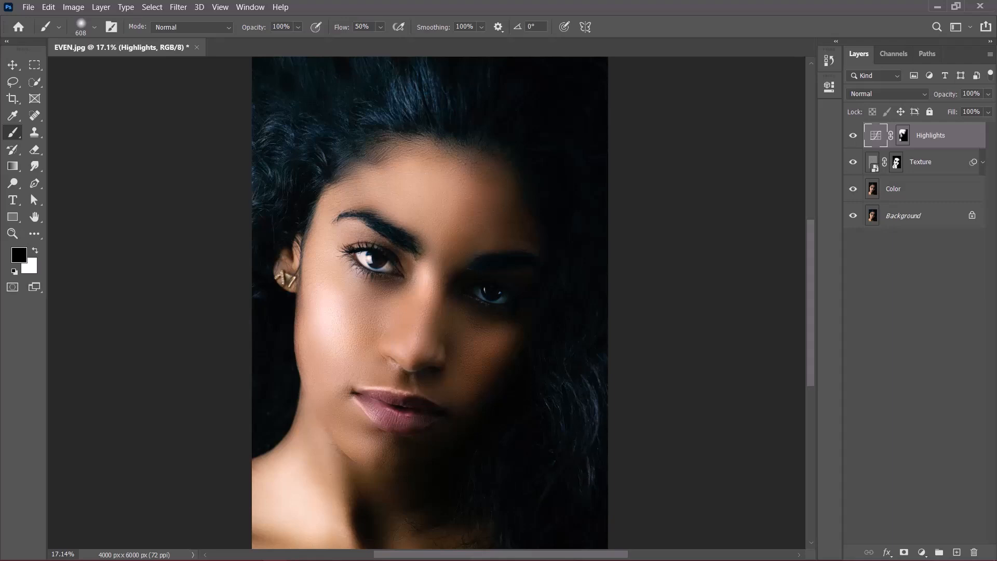
# Add a Hue/Saturation adjustment layer above the Highlights layer and adjust its saturation.
pyautogui.click(922, 552)
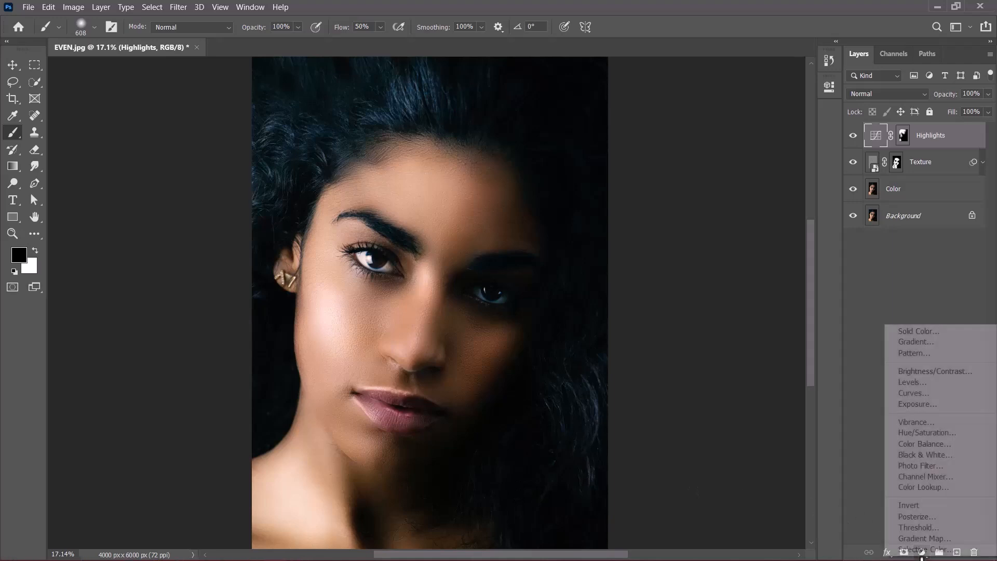
pyautogui.click(914, 434)
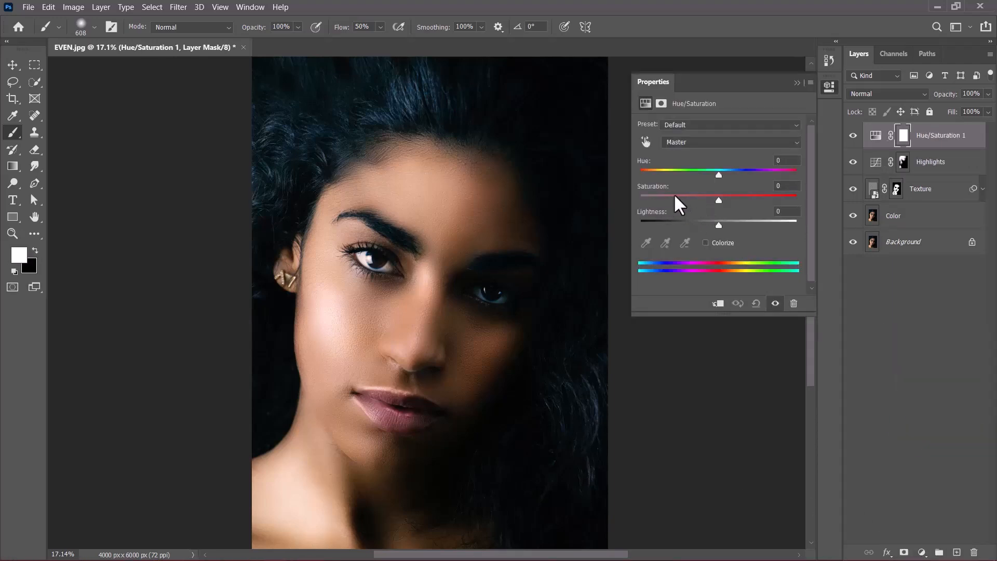
pyautogui.click(778, 185)
pyautogui.click(631, 301)
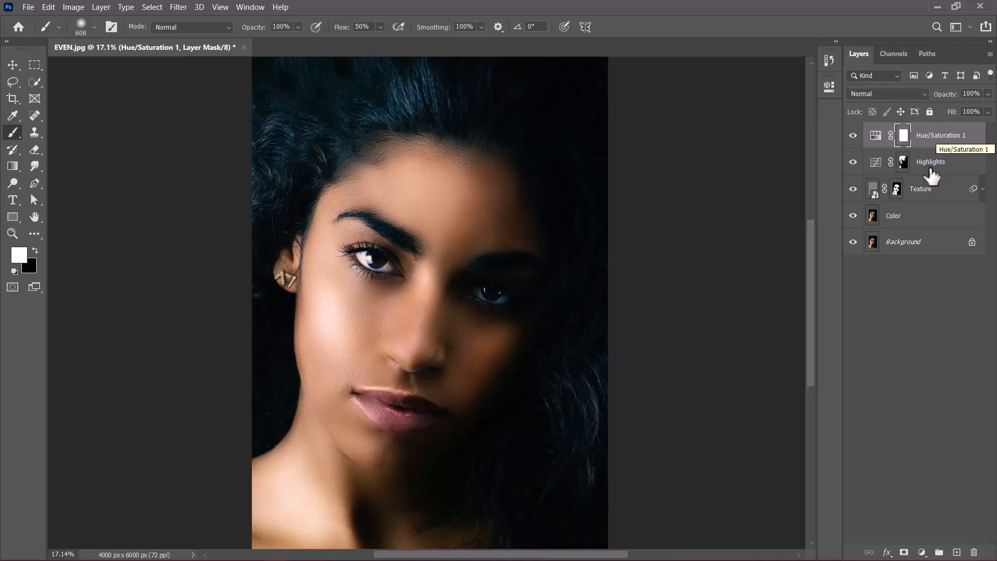
# Group all layers from Hue/Saturation 1 down to Color, name the group Retouched, and hide the Background layer.
pyautogui.keyDown('shift'); pyautogui.click(897, 221); pyautogui.keyUp('shift')
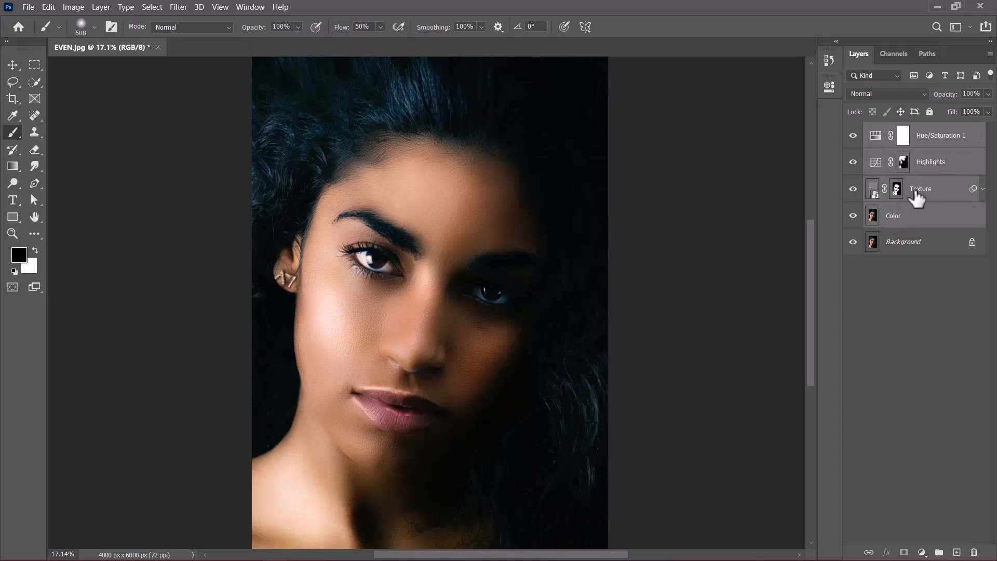
pyautogui.hotkey('ctrl', 'g')
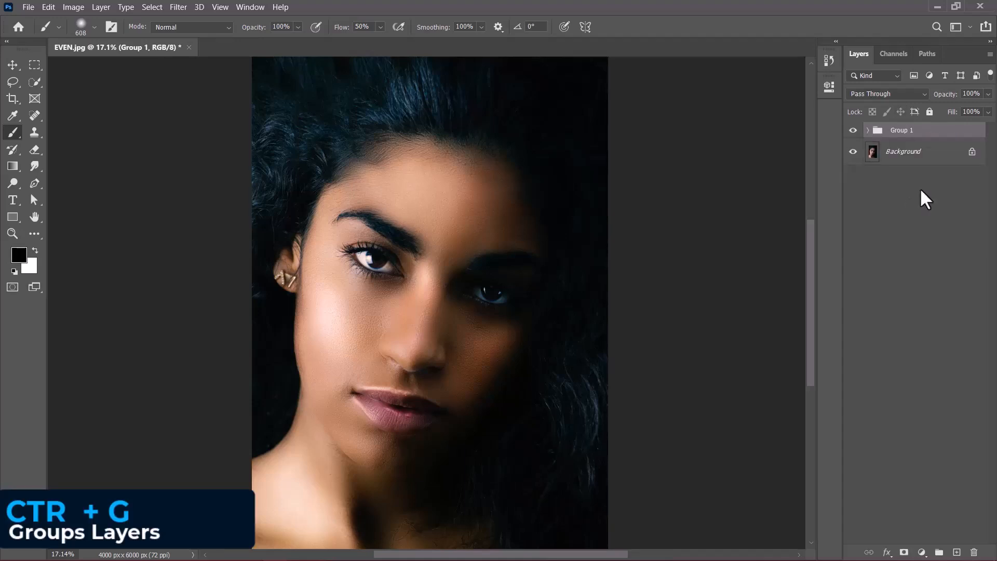
pyautogui.doubleClick(899, 130)
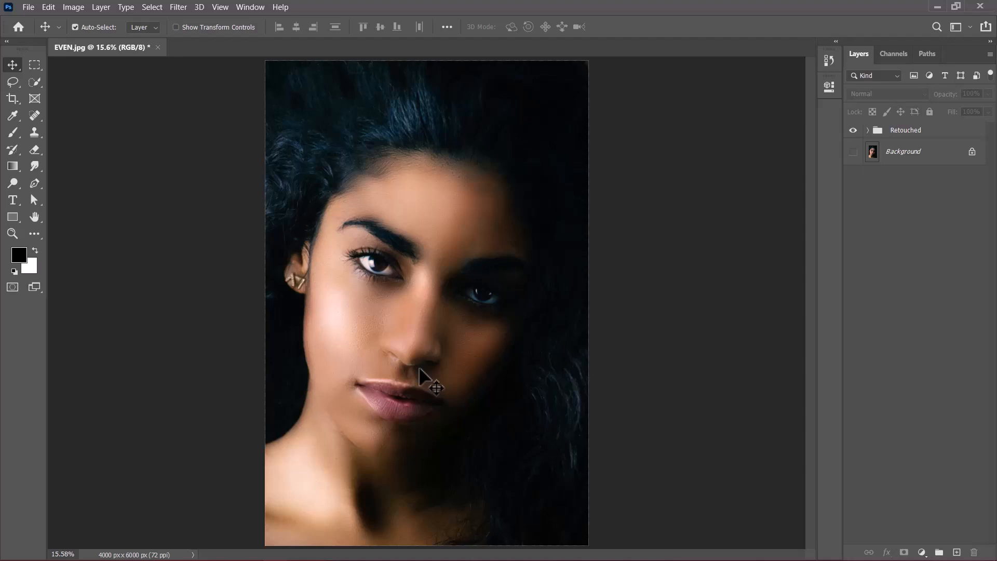
# Choose the Dodge tool and stamp the visible layers onto a new top layer named Final.
pyautogui.click(13, 183)
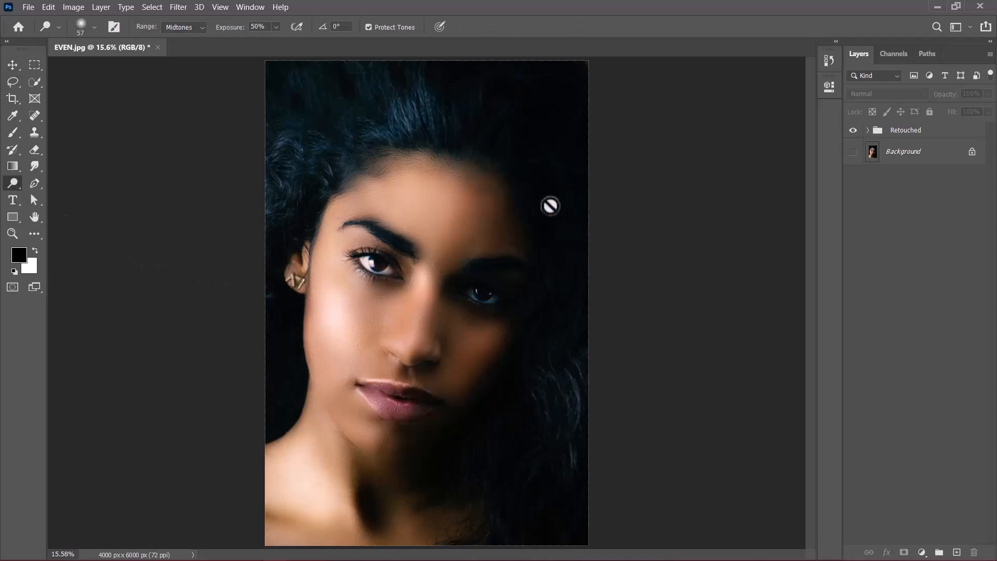
pyautogui.click(895, 136)
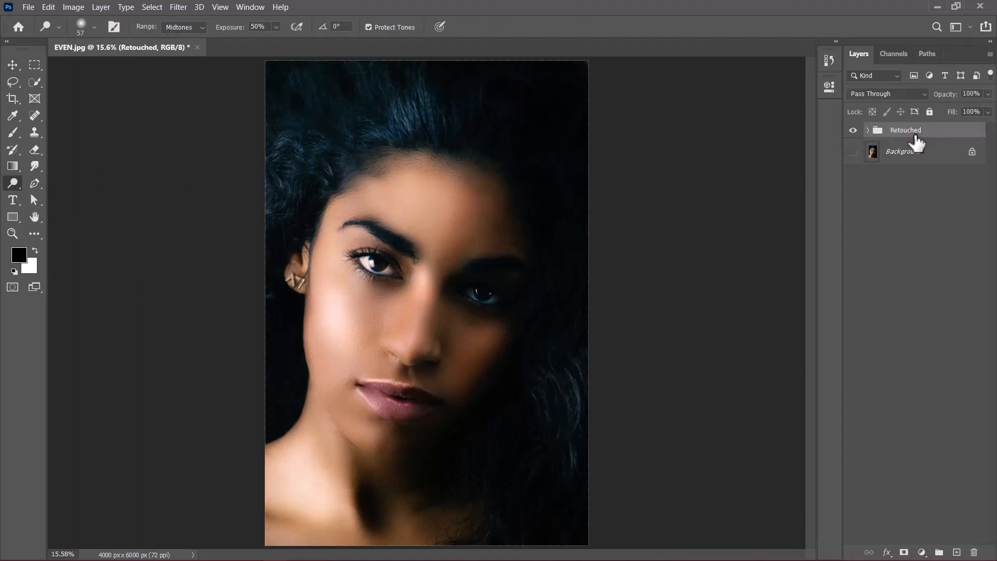
pyautogui.click(879, 203)
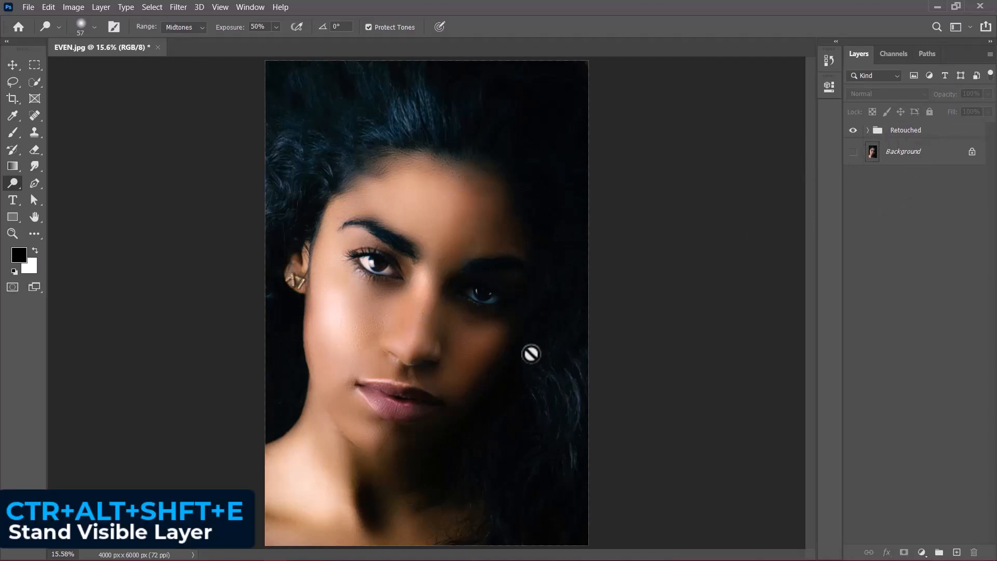
pyautogui.hotkey('ctrl', 'alt', 'shift', 'e')
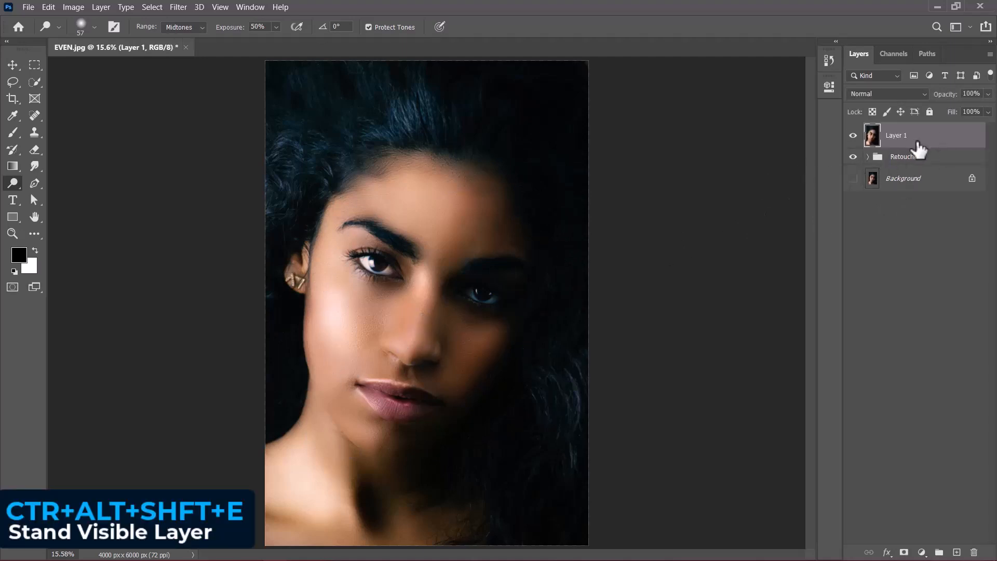
pyautogui.doubleClick(899, 136)
pyautogui.write('F')
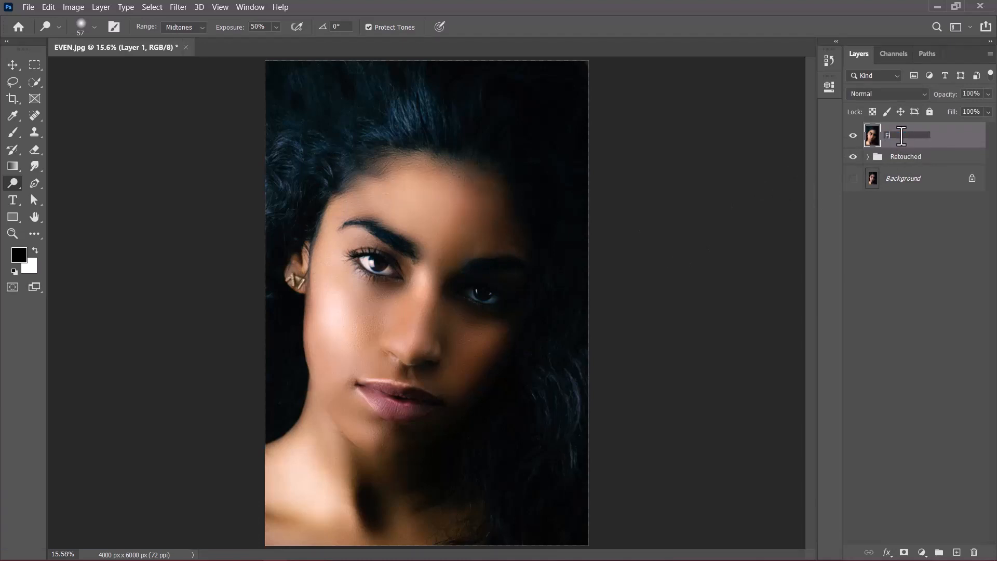
pyautogui.write('inal')
pyautogui.press('Return')
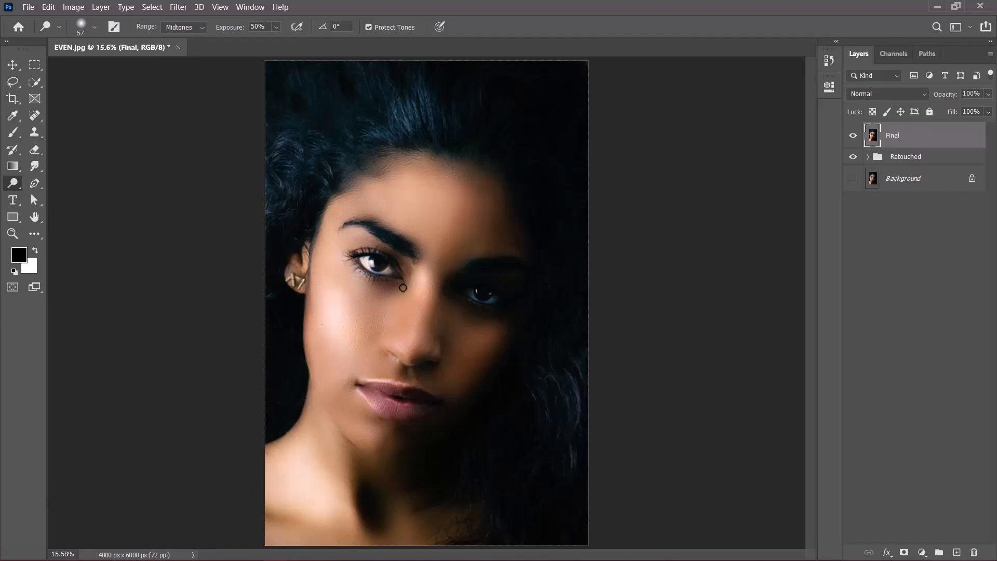
# Dodge the whites of both eyes on the Final layer using Midtones at 50% exposure, enlarging the brush to 133 px.
pyautogui.scroll(3, 376, 281)
pyautogui.scroll(4, 376, 281)
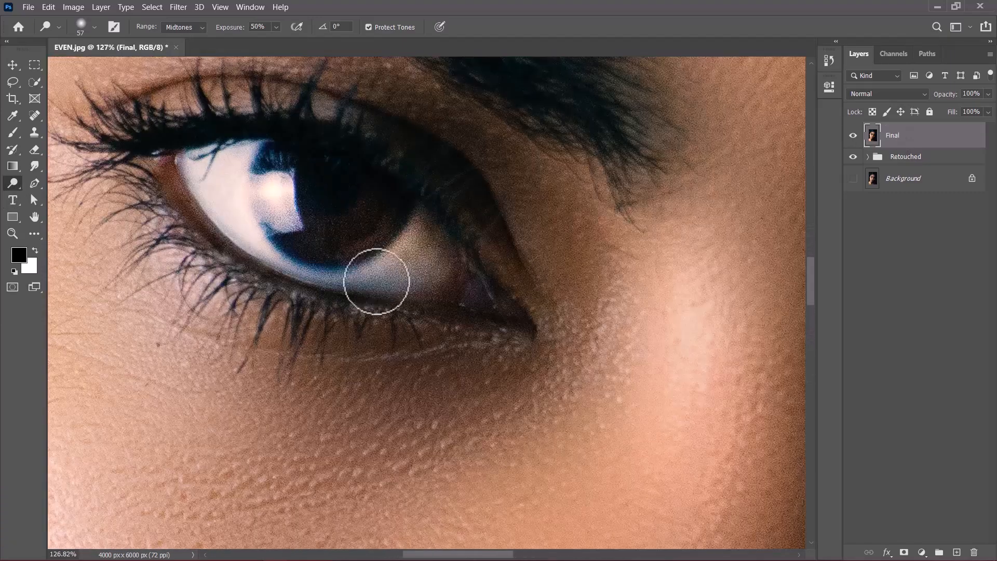
pyautogui.moveTo(419, 242)
pyautogui.mouseDown()
pyautogui.moveTo(404, 268)
pyautogui.moveTo(415, 252)
pyautogui.moveTo(431, 270)
pyautogui.moveTo(420, 274)
pyautogui.moveTo(400, 258)
pyautogui.moveTo(398, 272)
pyautogui.moveTo(368, 281)
pyautogui.moveTo(294, 269)
pyautogui.moveTo(210, 162)
pyautogui.moveTo(199, 169)
pyautogui.moveTo(239, 240)
pyautogui.moveTo(271, 214)
pyautogui.moveTo(285, 219)
pyautogui.moveTo(241, 154)
pyautogui.moveTo(184, 144)
pyautogui.moveTo(404, 282)
pyautogui.moveTo(441, 264)
pyautogui.moveTo(466, 296)
pyautogui.moveTo(243, 244)
pyautogui.moveTo(272, 226)
pyautogui.moveTo(285, 194)
pyautogui.moveTo(207, 160)
pyautogui.moveTo(299, 258)
pyautogui.moveTo(380, 277)
pyautogui.moveTo(417, 255)
pyautogui.mouseUp()
pyautogui.scroll(-4, 419, 253)
pyautogui.moveTo(630, 350)
pyautogui.mouseDown()
pyautogui.moveTo(218, 262)
pyautogui.moveTo(261, 327)
pyautogui.moveTo(312, 326)
pyautogui.moveTo(452, 379)
pyautogui.moveTo(462, 347)
pyautogui.moveTo(461, 372)
pyautogui.moveTo(361, 372)
pyautogui.moveTo(318, 318)
pyautogui.moveTo(439, 370)
pyautogui.mouseUp()
pyautogui.scroll(4, 219, 263)
pyautogui.scroll(-5, 438, 370)
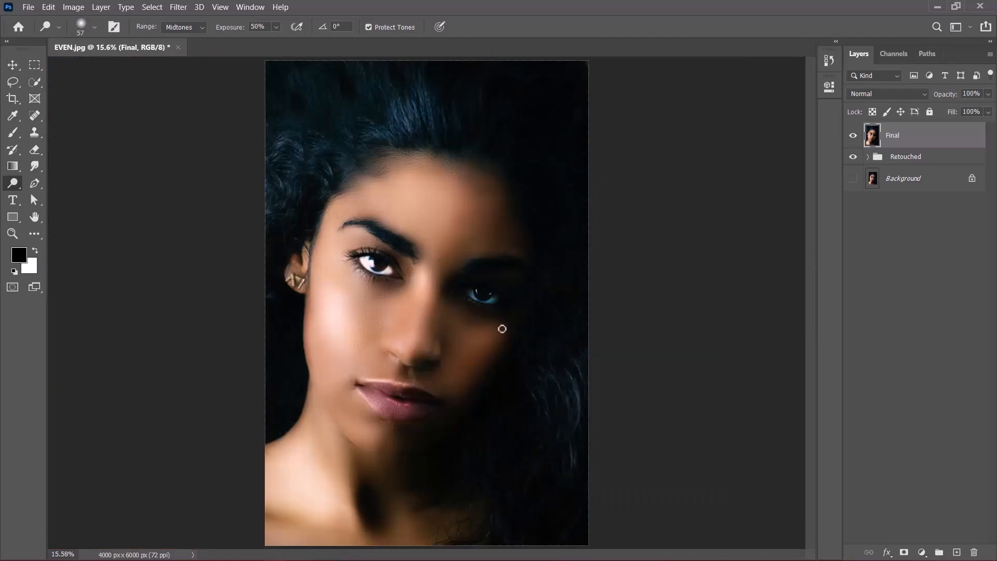
pyautogui.scroll(6, 388, 276)
pyautogui.moveTo(425, 258); pyautogui.dragTo(419, 230)
pyautogui.scroll(-6, 430, 244)
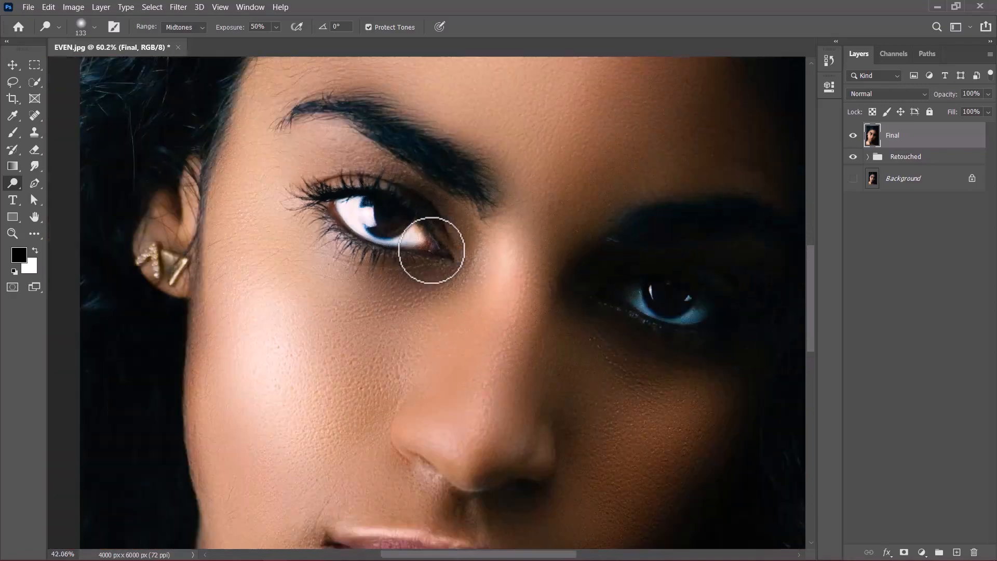
# Toggle the Final layer's visibility to compare the eyes before and after dodging.
pyautogui.click(854, 136)
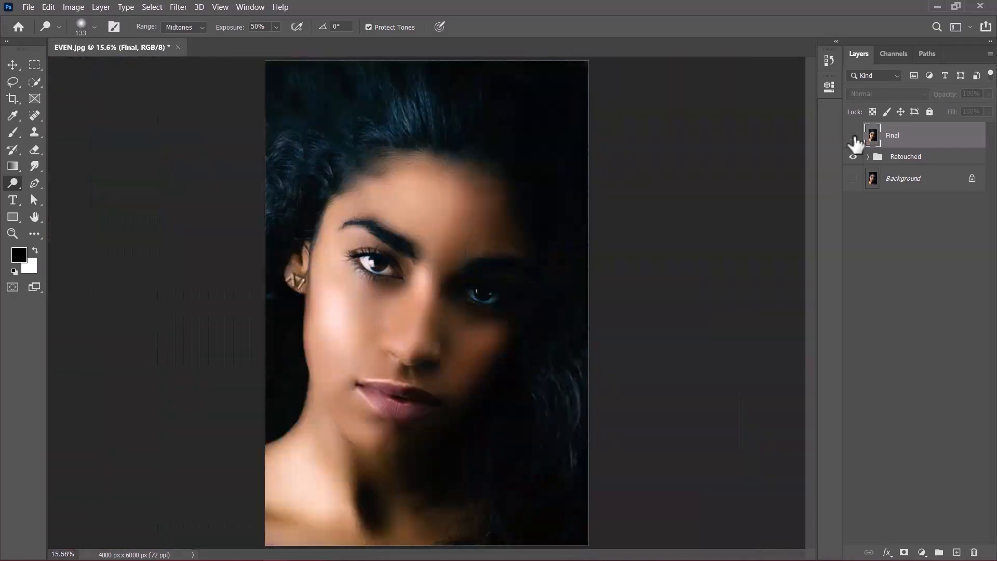
pyautogui.click(853, 136)
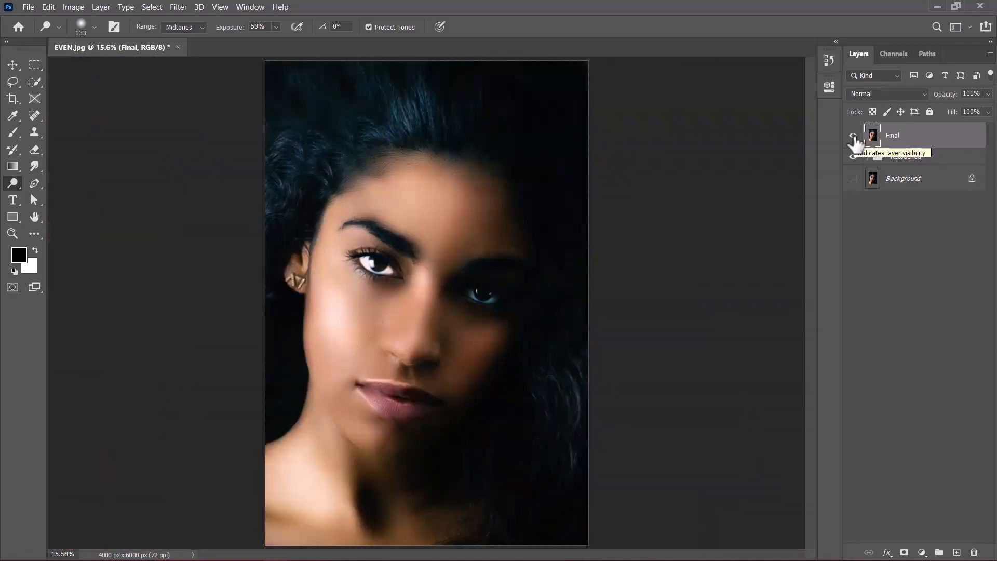
pyautogui.click(853, 136)
pyautogui.click(853, 136)
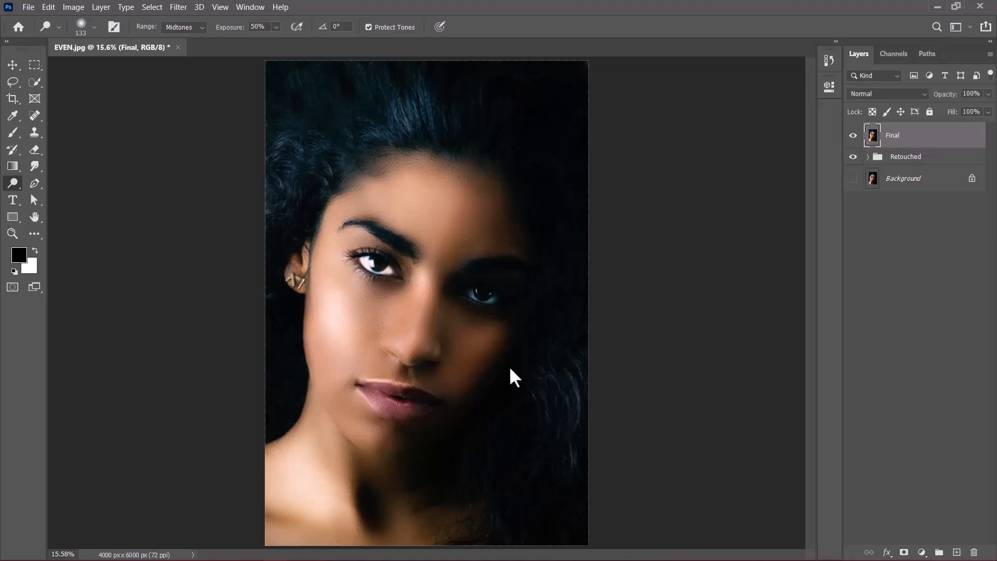
# Show the Background layer, hide the Retouched group, and toggle the Final layer to compare the original with the finished retouch.
pyautogui.click(852, 179)
pyautogui.click(853, 157)
pyautogui.click(853, 136)
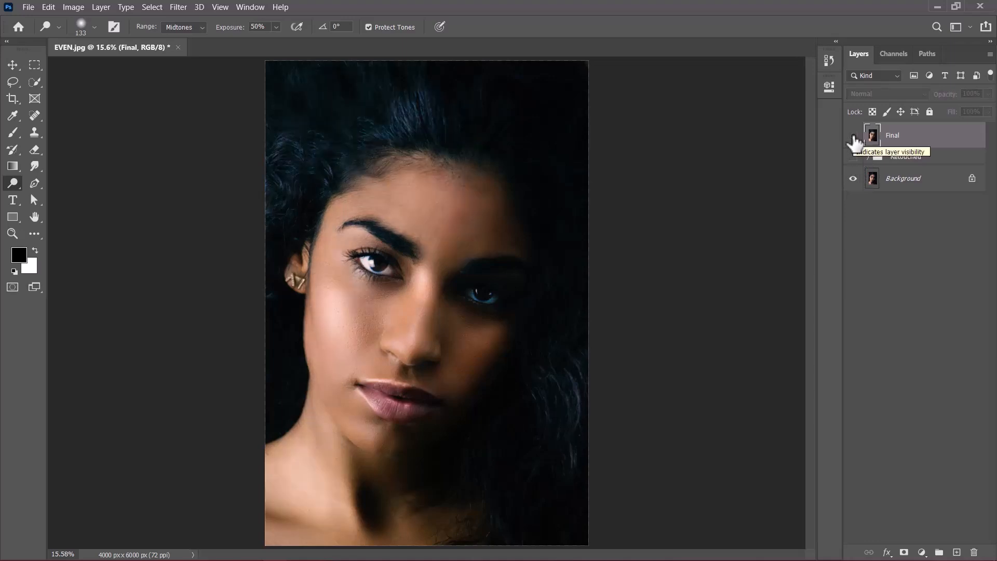
pyautogui.scroll(2, 510, 361)
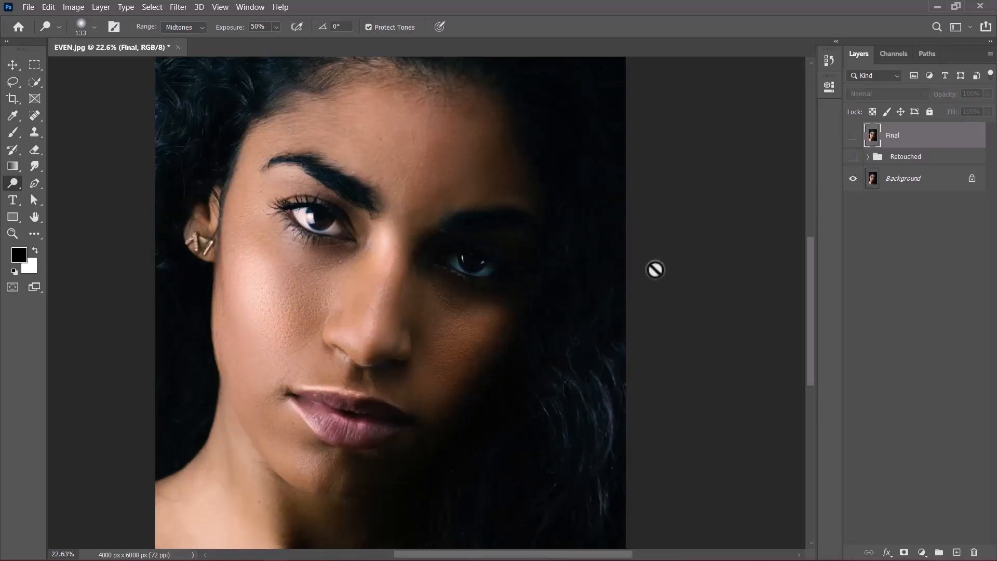
pyautogui.click(853, 136)
pyautogui.click(853, 139)
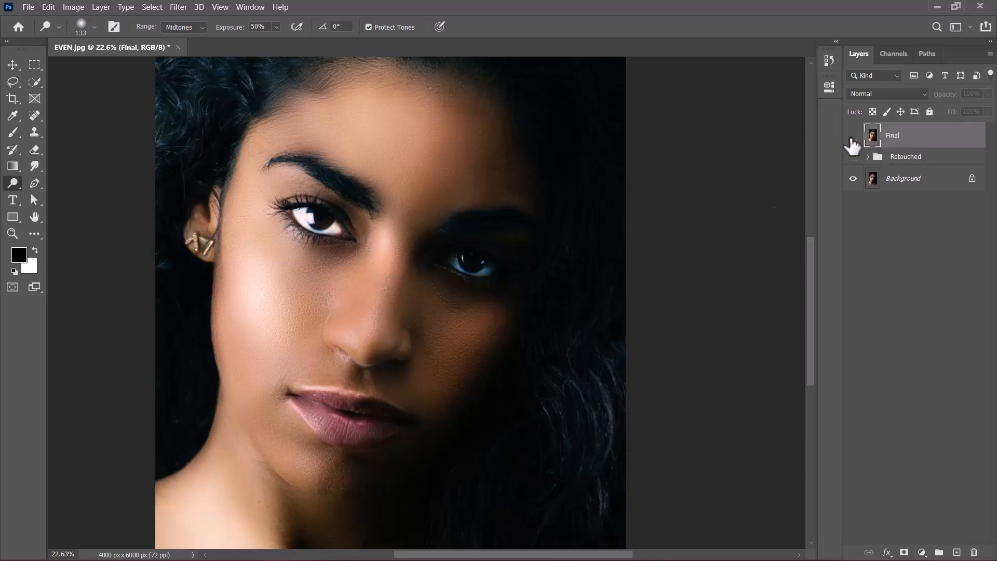
pyautogui.click(853, 139)
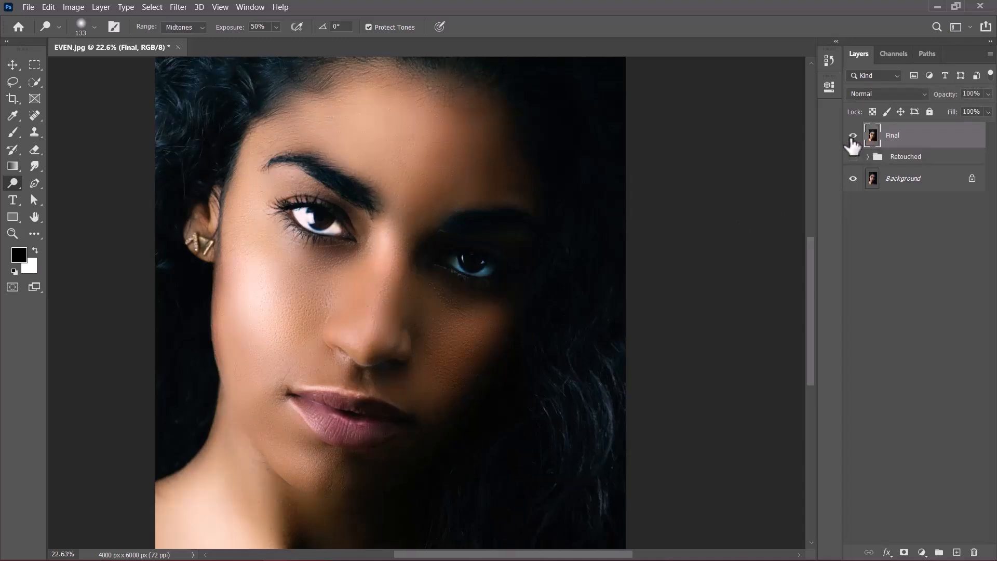